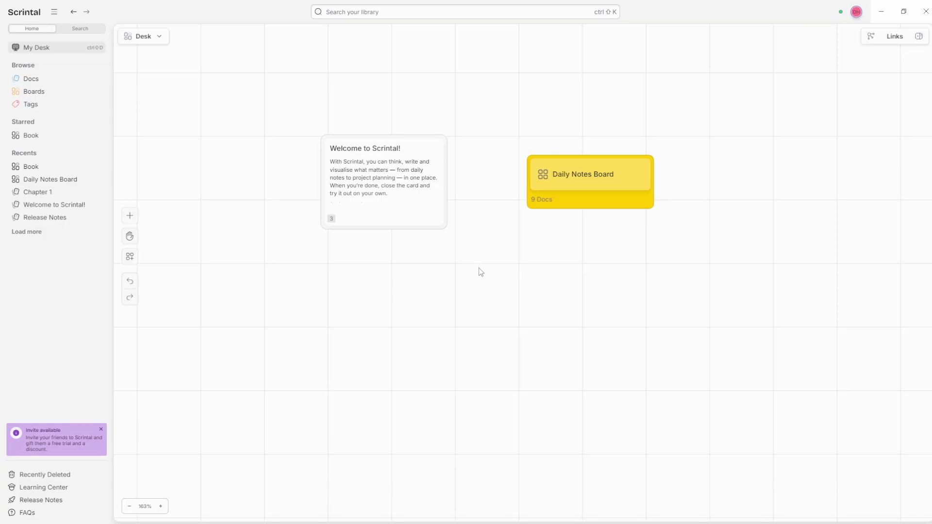
# Link the Welcome card to the Daily Notes Board card on the Desk canvas.
pyautogui.moveTo(479, 266); pyautogui.dragTo(460, 298)
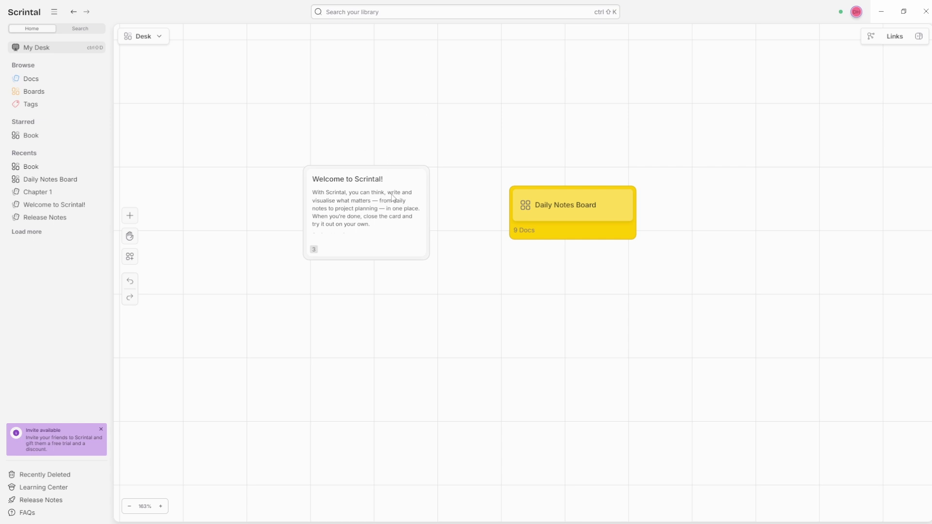
pyautogui.moveTo(570, 258)
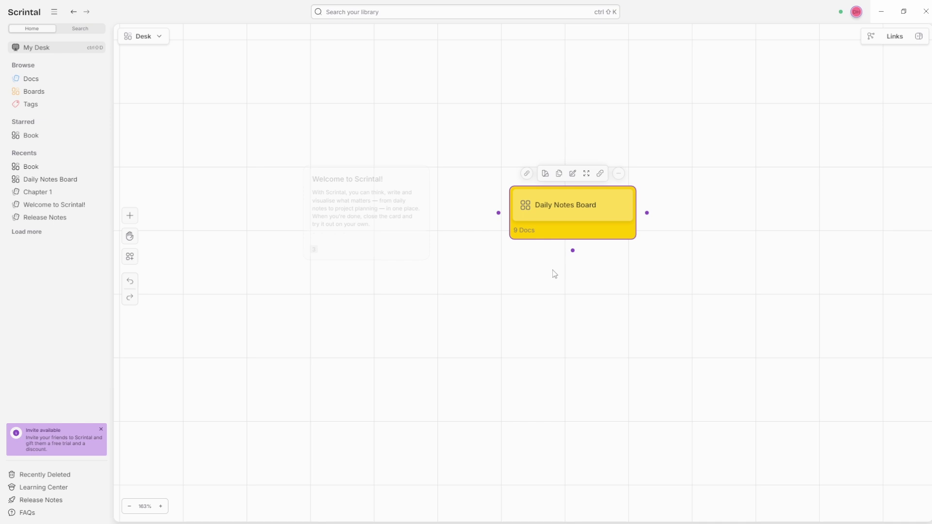
pyautogui.scroll(-5, 470, 275)
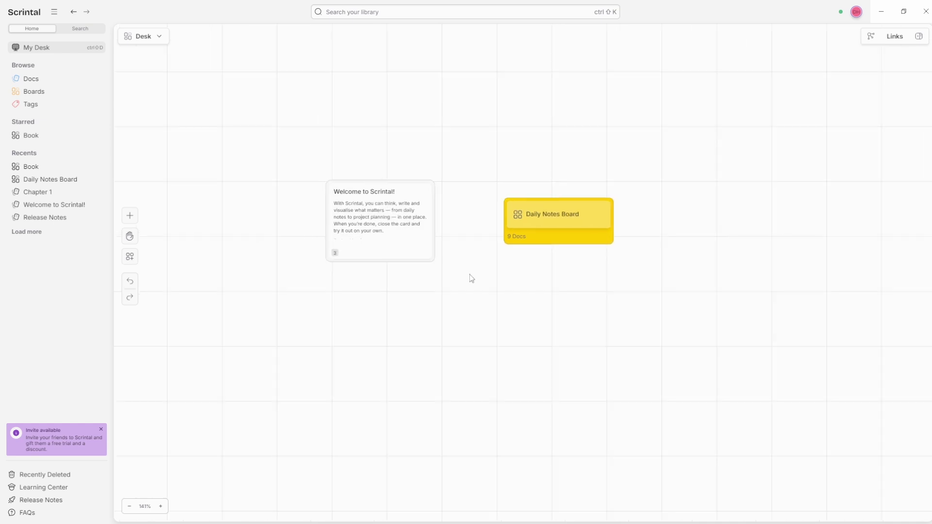
pyautogui.scroll(-5, 470, 275)
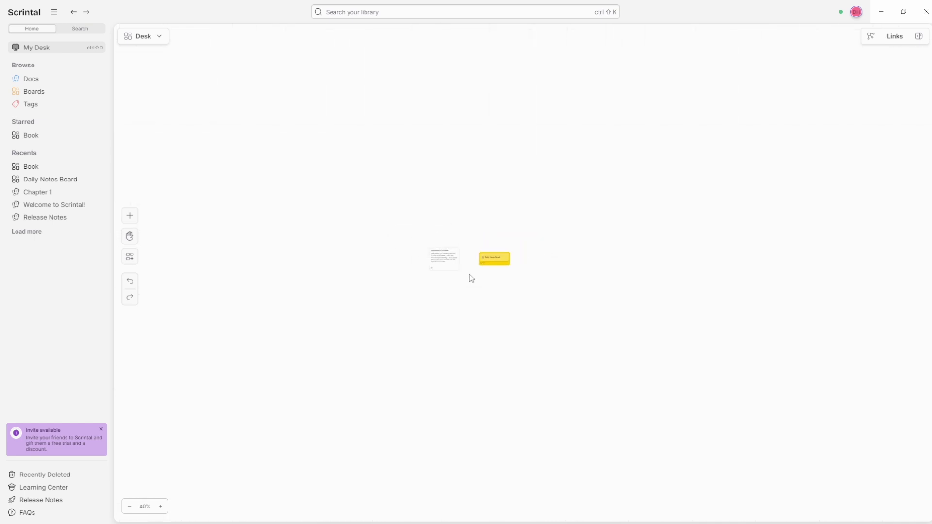
pyautogui.scroll(9, 470, 275)
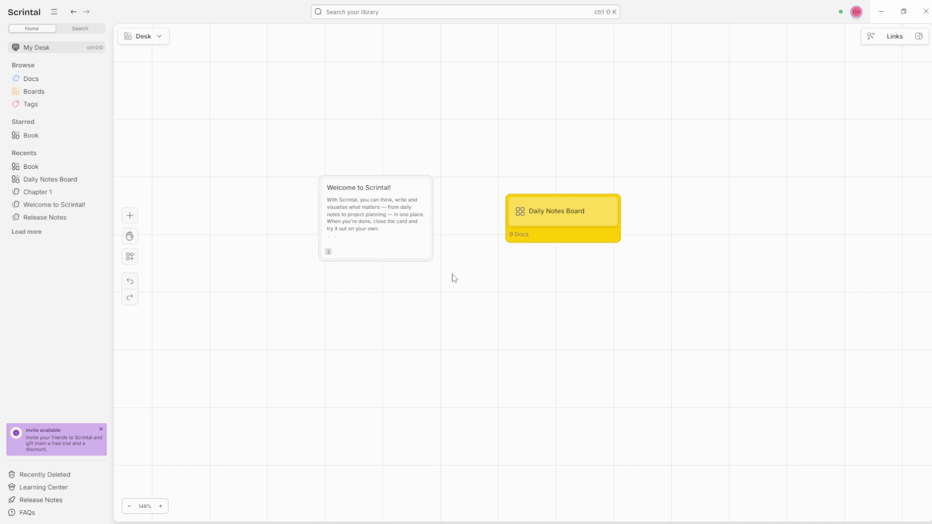
pyautogui.moveTo(451, 276); pyautogui.dragTo(515, 260)
pyautogui.hscroll(-2, 505, 261)
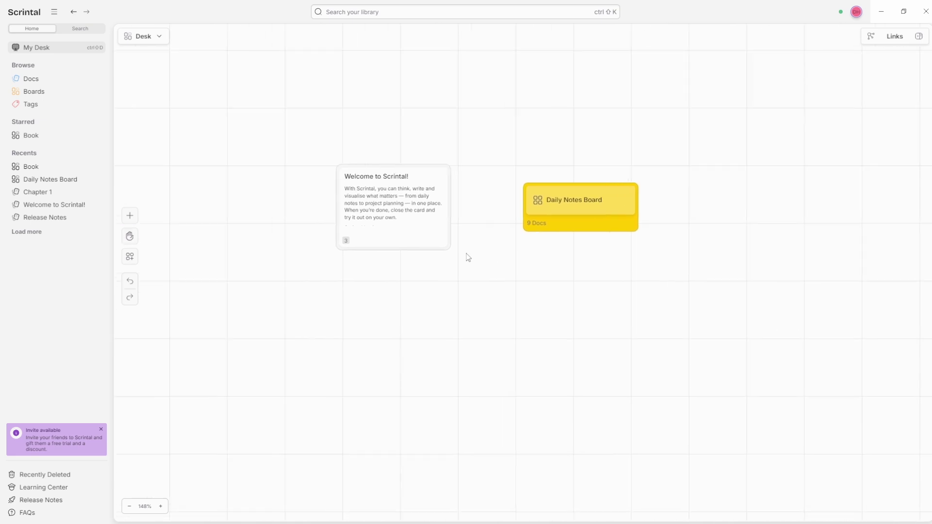
pyautogui.click(425, 230)
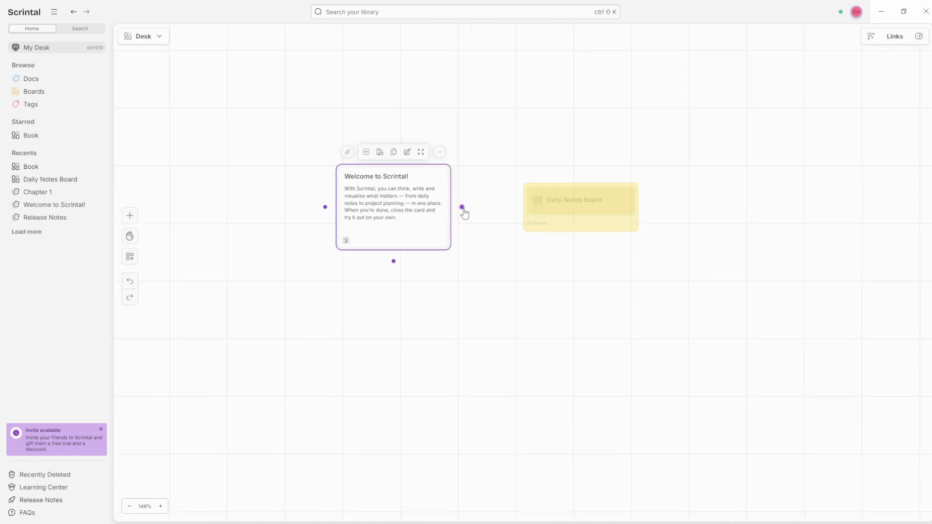
pyautogui.click(460, 208)
pyautogui.click(530, 209)
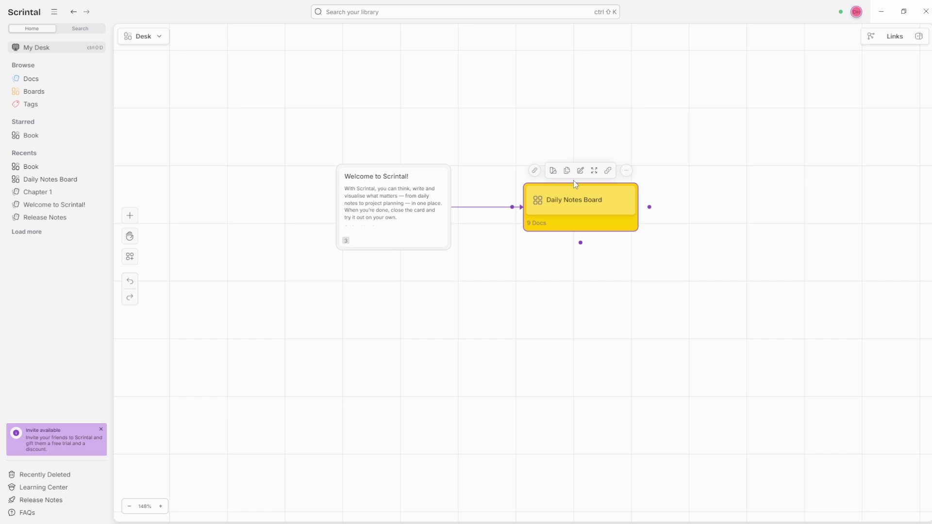
# Check the Daily Notes Board card's colour choices, then bring up the Boards list.
pyautogui.click(552, 170)
pyautogui.click(541, 139)
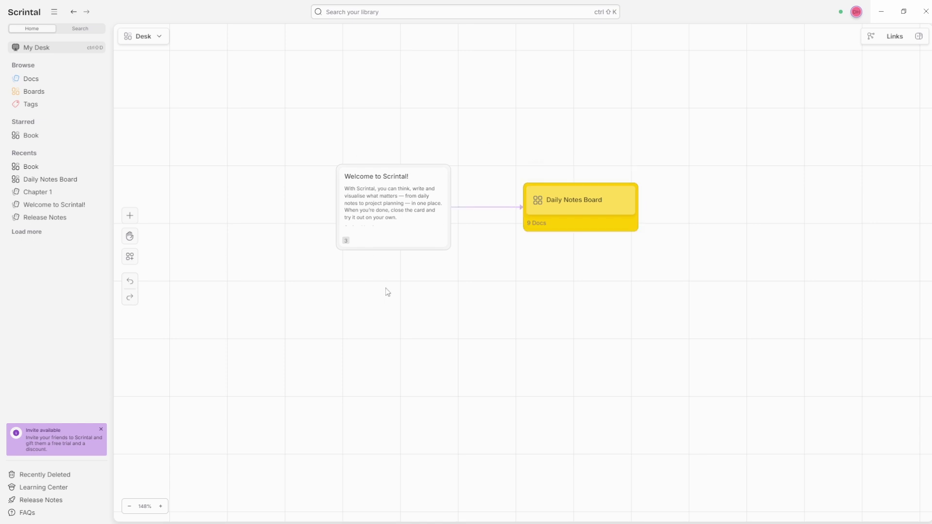
pyautogui.click(47, 99)
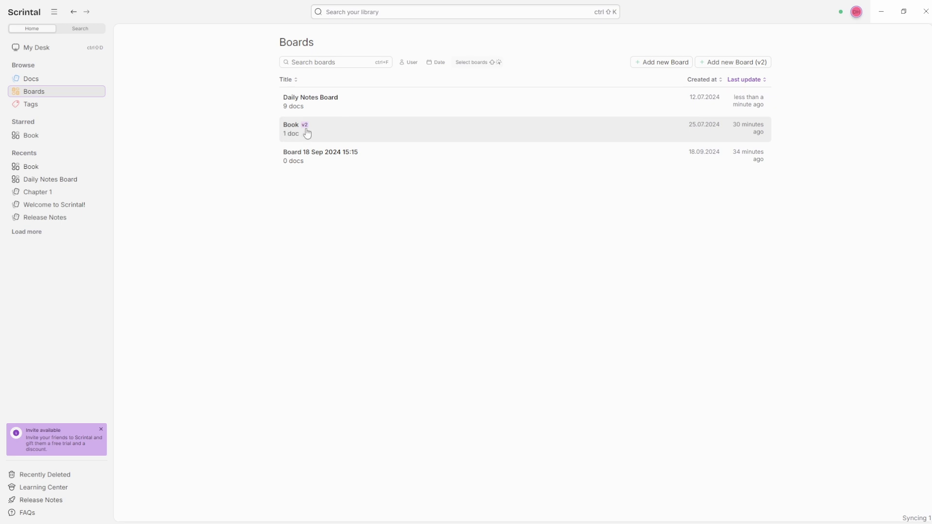
# Delete the empty 'Board 18 Sep 2024 15:15' board and open the starred Book board.
pyautogui.click(315, 156)
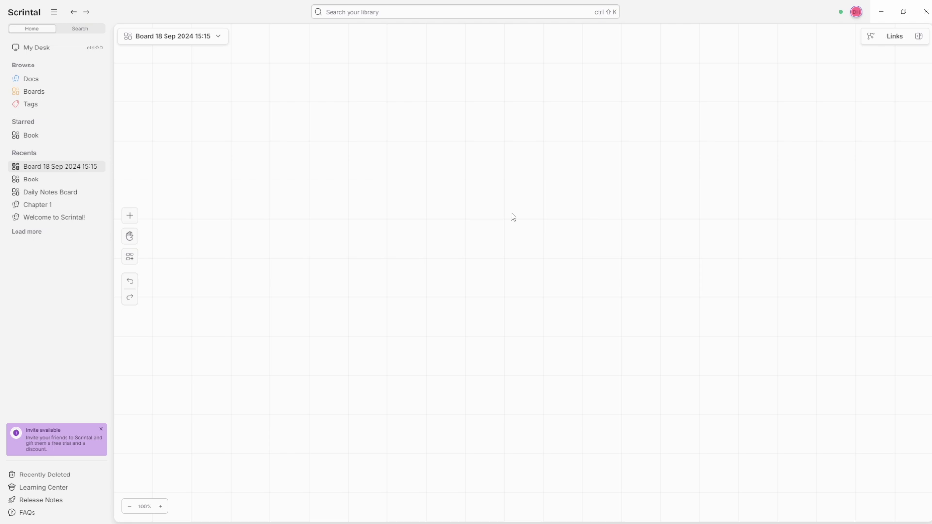
pyautogui.click(218, 37)
pyautogui.click(151, 109)
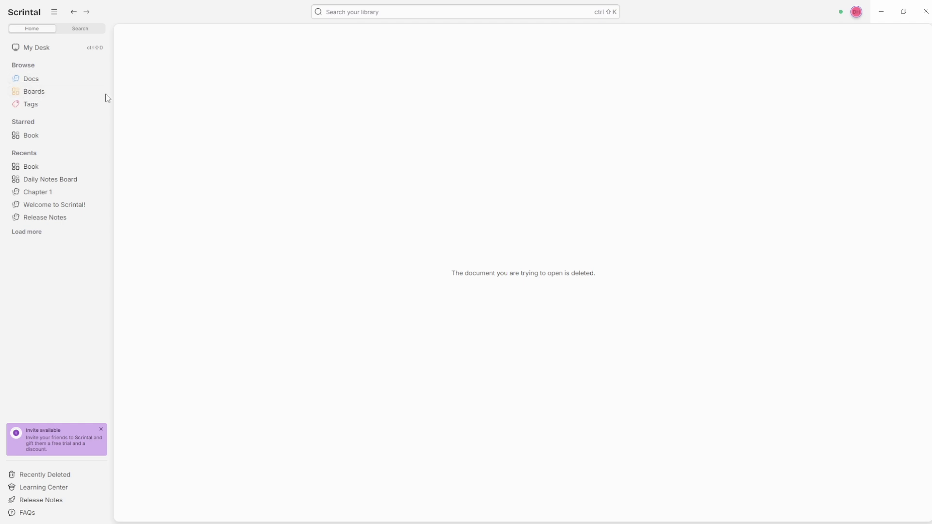
pyautogui.click(32, 137)
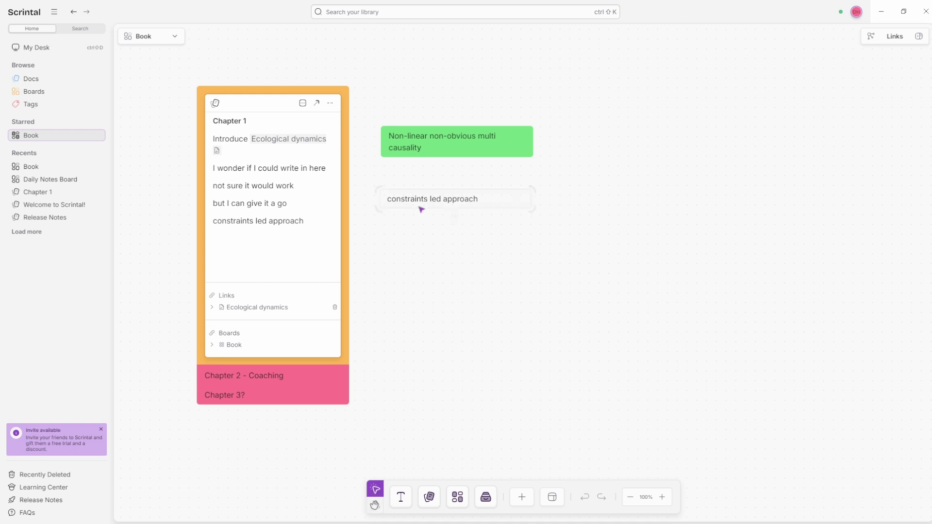
# Drag the 'constraints led approach' text beneath the green causality note and pan the board.
pyautogui.moveTo(427, 198); pyautogui.dragTo(534, 301)
pyautogui.press('h')
pyautogui.click(375, 489)
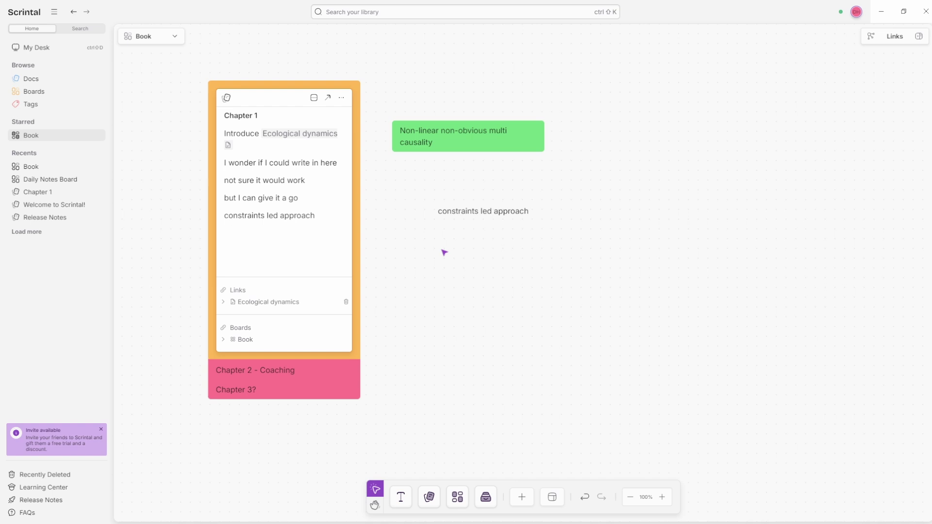
# Add the 'constraints led approach' text as a new line in the Chapter 1 card.
pyautogui.moveTo(480, 215); pyautogui.dragTo(466, 153)
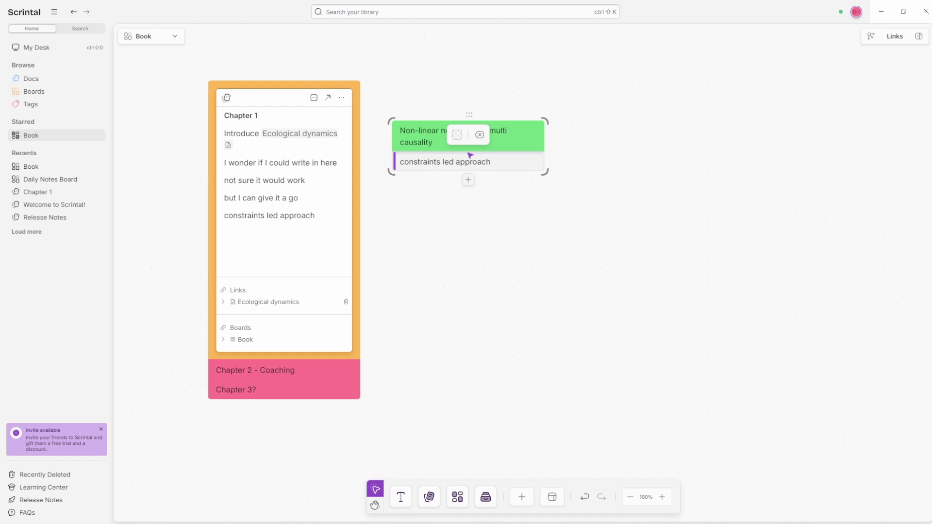
pyautogui.moveTo(470, 116)
pyautogui.mouseDown()
pyautogui.moveTo(584, 187)
pyautogui.moveTo(488, 177)
pyautogui.moveTo(587, 160)
pyautogui.moveTo(479, 129)
pyautogui.mouseUp()
pyautogui.moveTo(404, 178); pyautogui.dragTo(470, 273)
pyautogui.moveTo(532, 280); pyautogui.dragTo(301, 191)
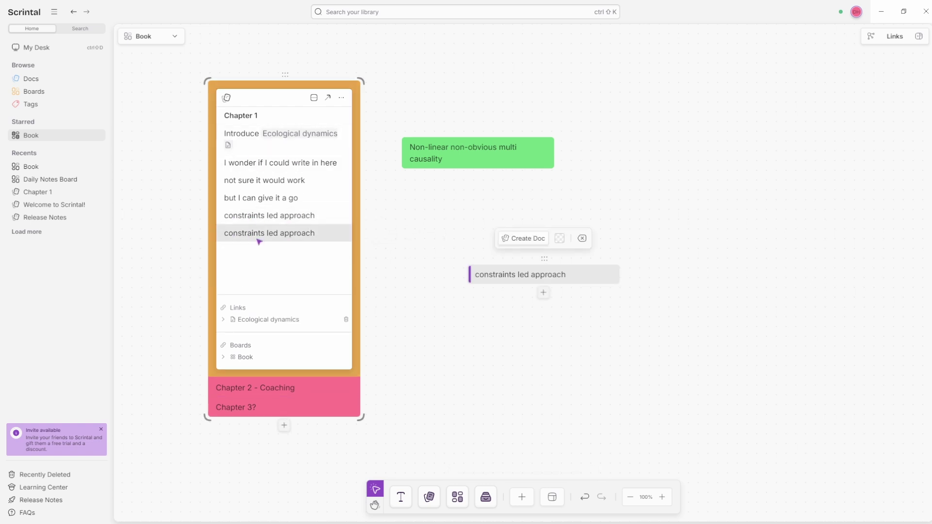
# Drag two orange copies of that Chapter 1 line onto the board, one at top right.
pyautogui.moveTo(401, 234); pyautogui.dragTo(473, 213)
pyautogui.click(437, 241)
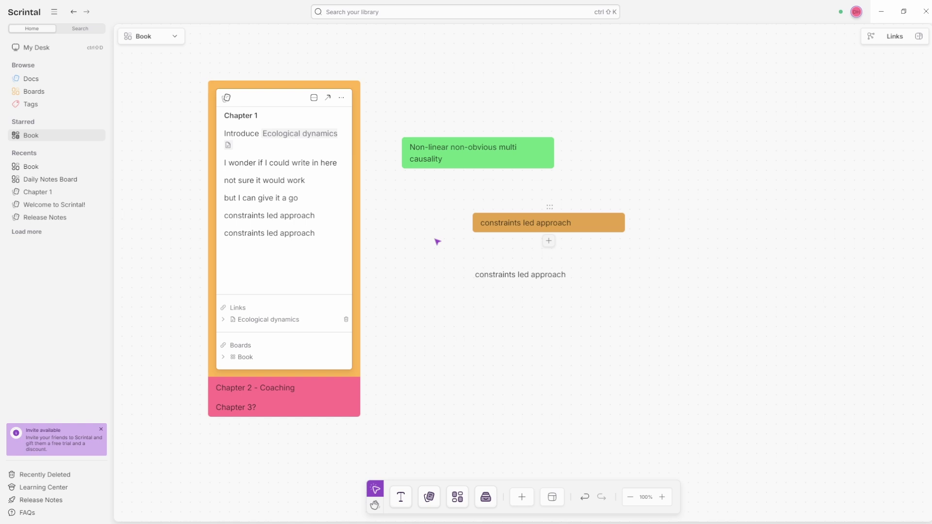
pyautogui.click(497, 224)
pyautogui.moveTo(291, 216); pyautogui.dragTo(672, 157)
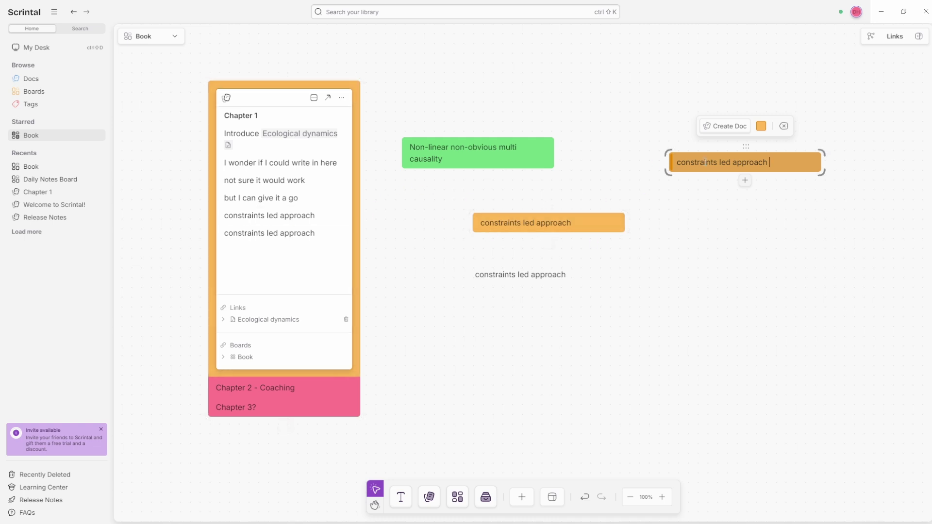
# Convert the top-right orange 'constraints led approach' block into a New Doc card with Create Doc.
pyautogui.click(705, 161)
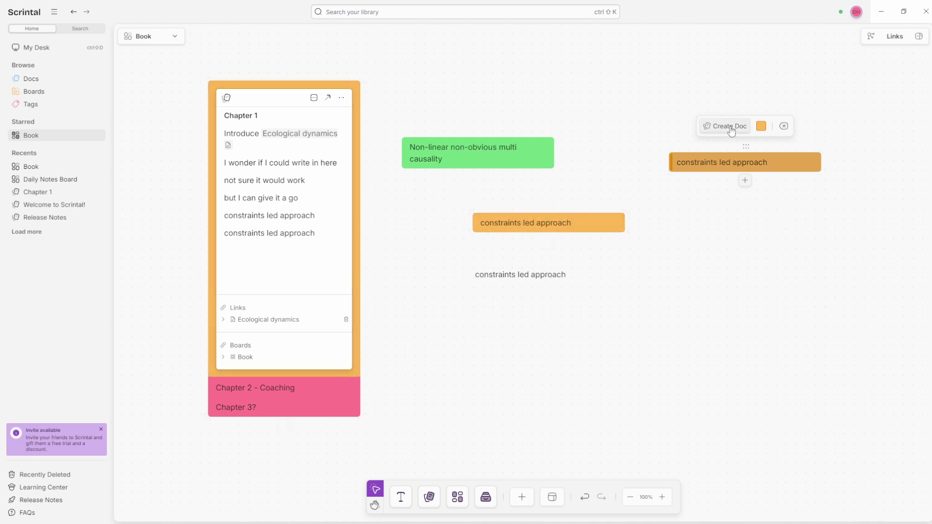
pyautogui.click(715, 127)
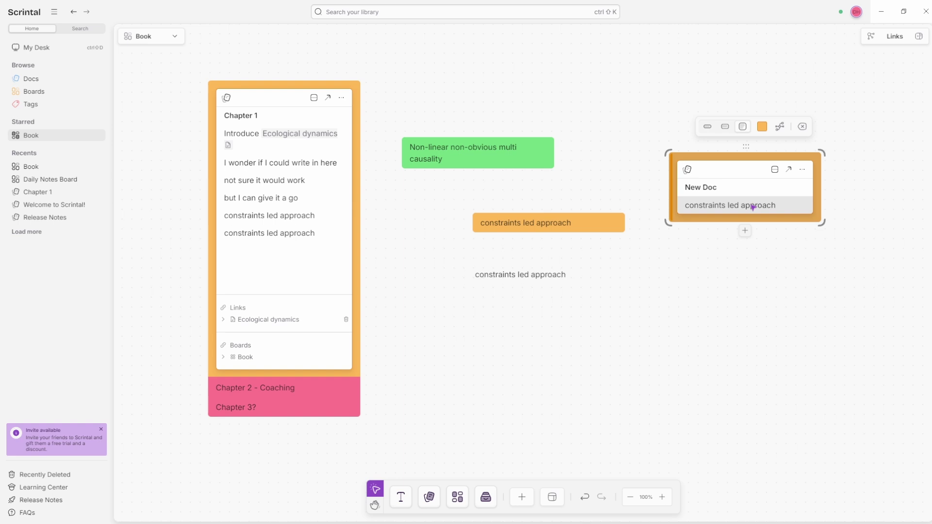
pyautogui.click(424, 237)
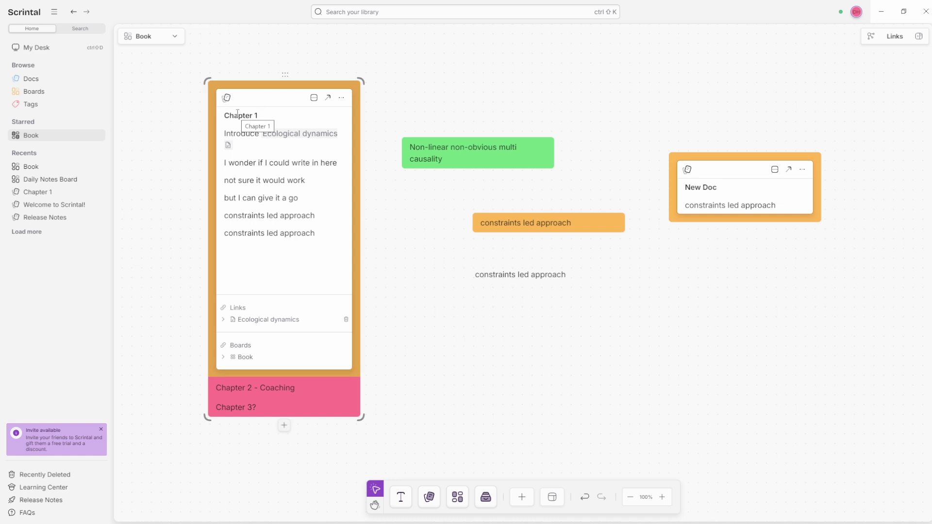
pyautogui.click(21, 80)
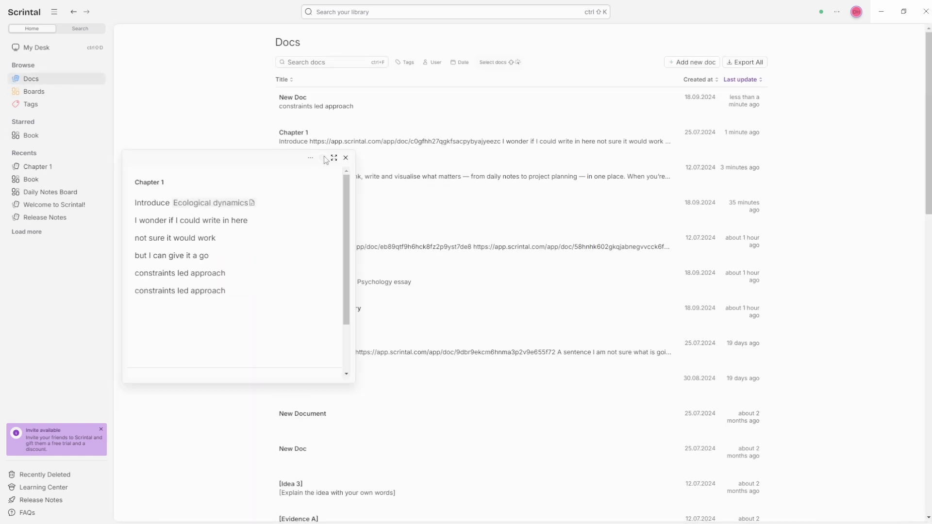
pyautogui.click(346, 158)
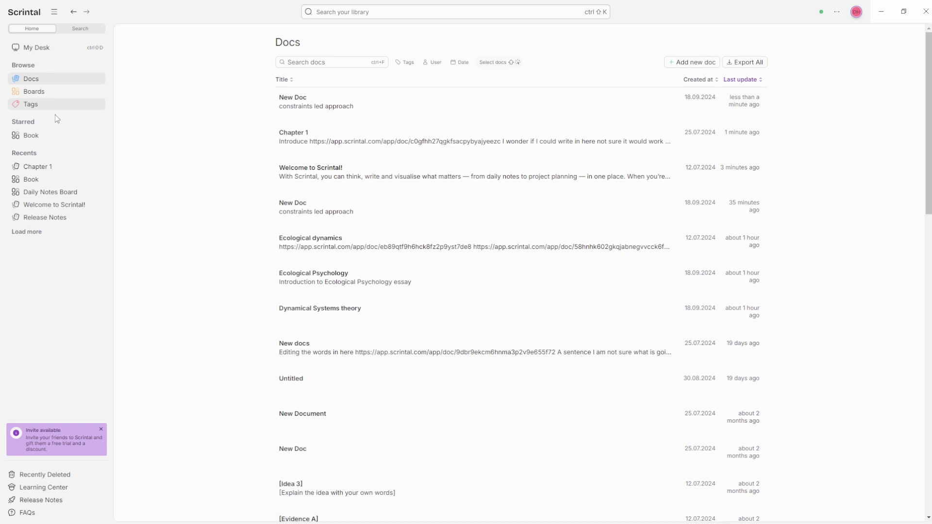
pyautogui.click(34, 135)
# Paste 'constraints led approach' as the New Doc card's title, then open the Docs list.
pyautogui.click(699, 194)
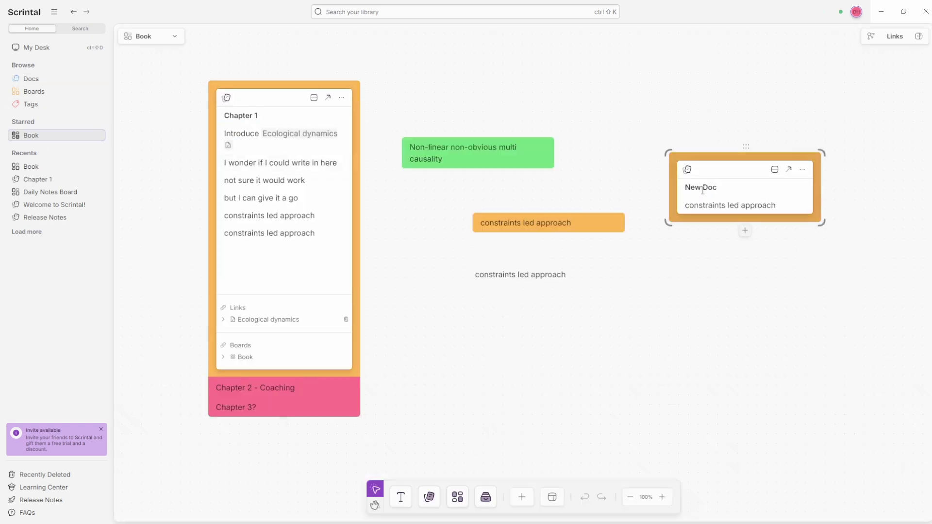
pyautogui.click(698, 189)
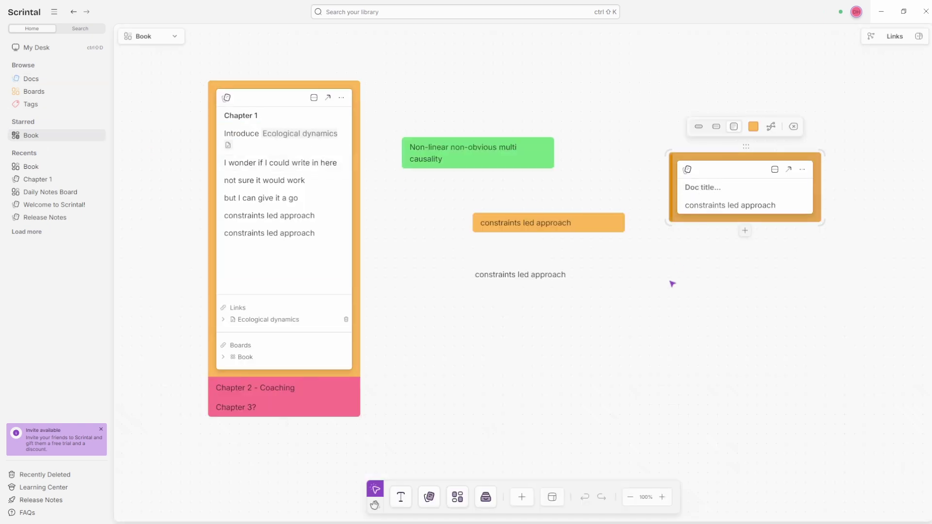
pyautogui.write('constraints led approach')
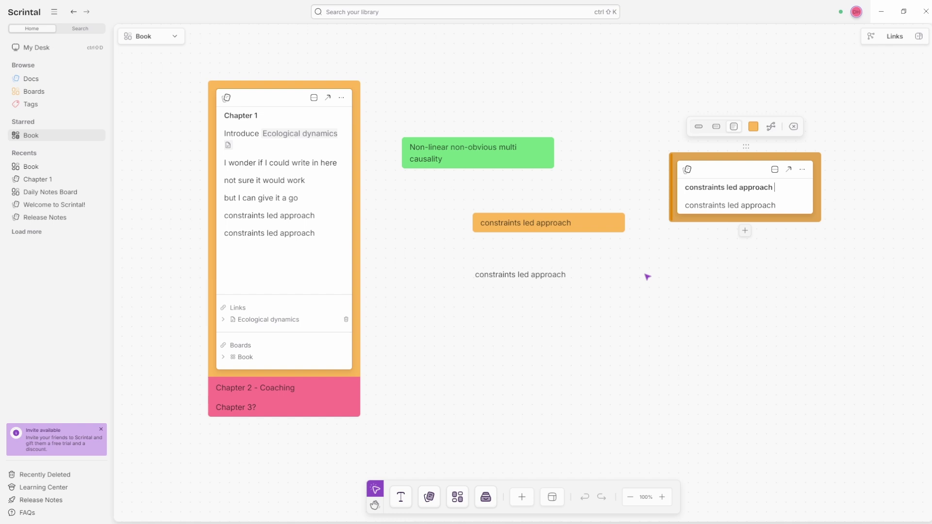
pyautogui.click(647, 277)
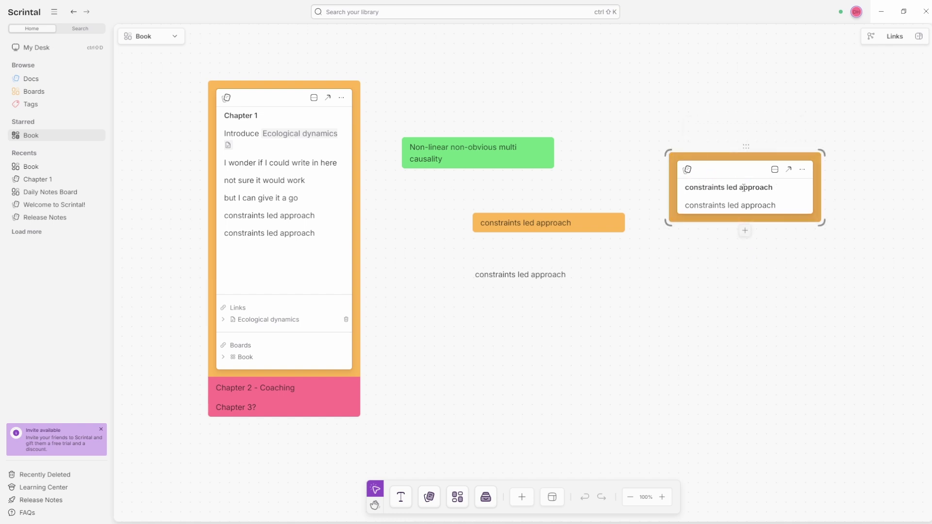
pyautogui.click(31, 79)
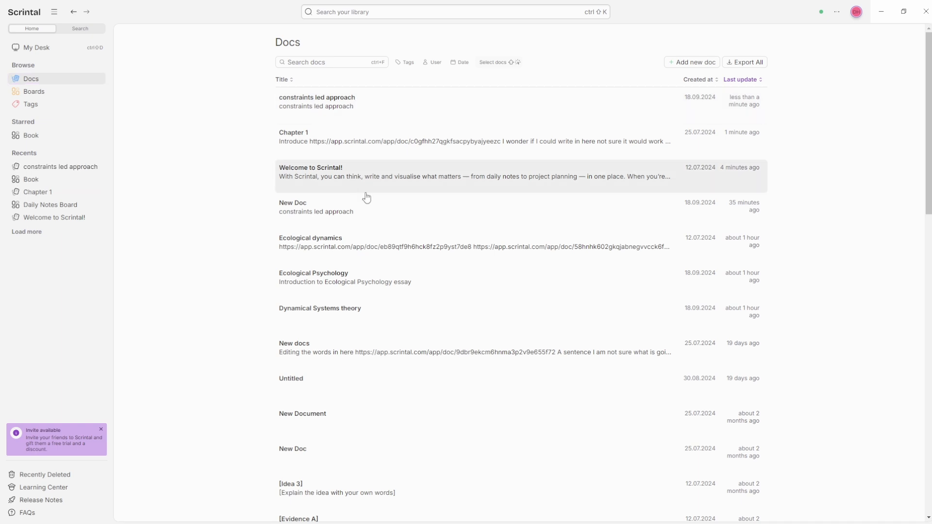
# Open previews of constraints led approach, Chapter 1 and Ecological dynamics and arrange them side by side.
pyautogui.click(325, 116)
pyautogui.moveTo(430, 28); pyautogui.dragTo(726, 114)
pyautogui.click(312, 140)
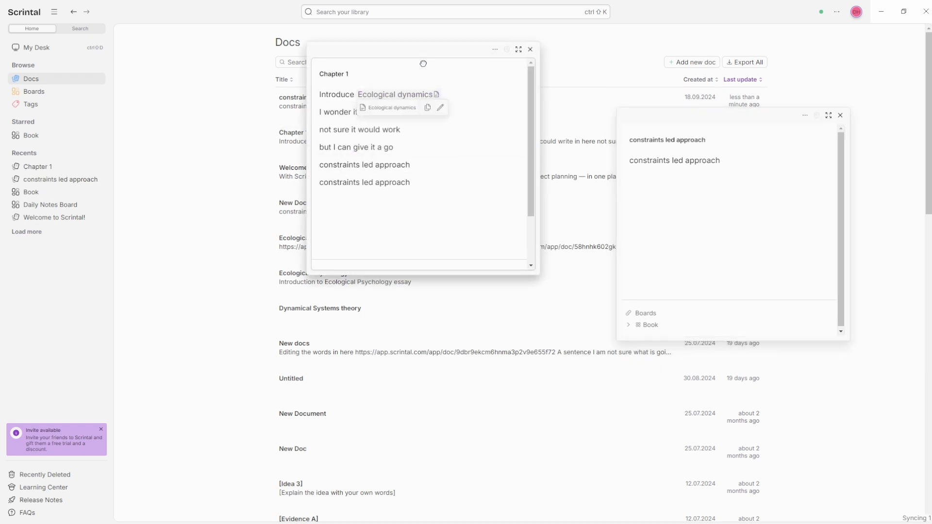
pyautogui.moveTo(423, 63); pyautogui.dragTo(296, 189)
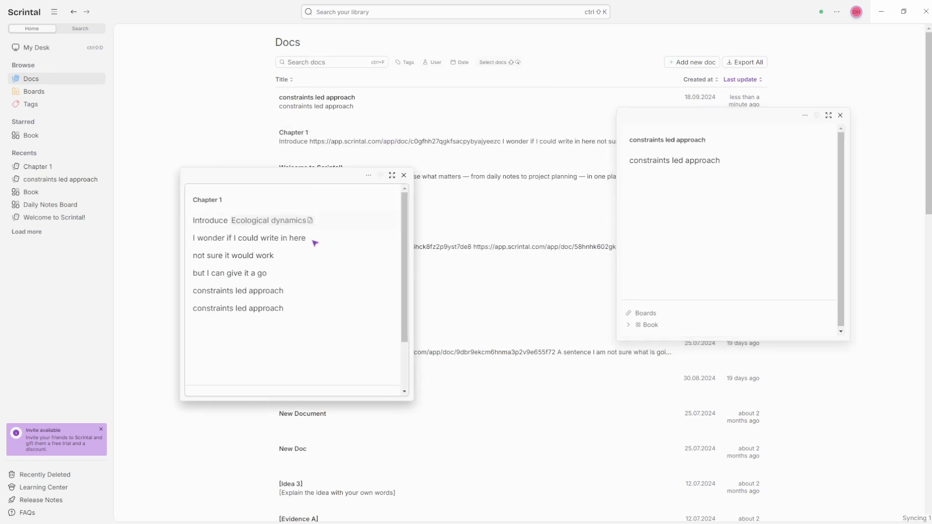
pyautogui.click(268, 225)
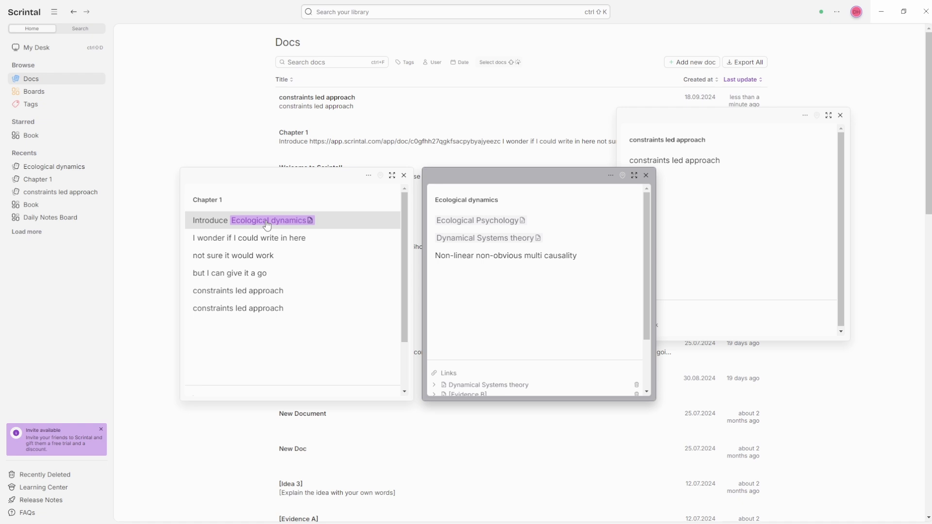
pyautogui.moveTo(480, 177); pyautogui.dragTo(492, 285)
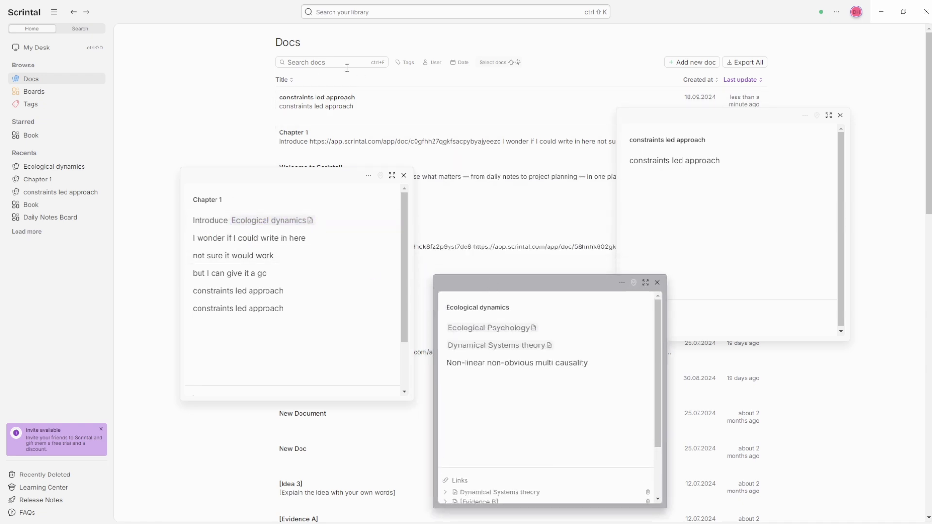
pyautogui.click(33, 91)
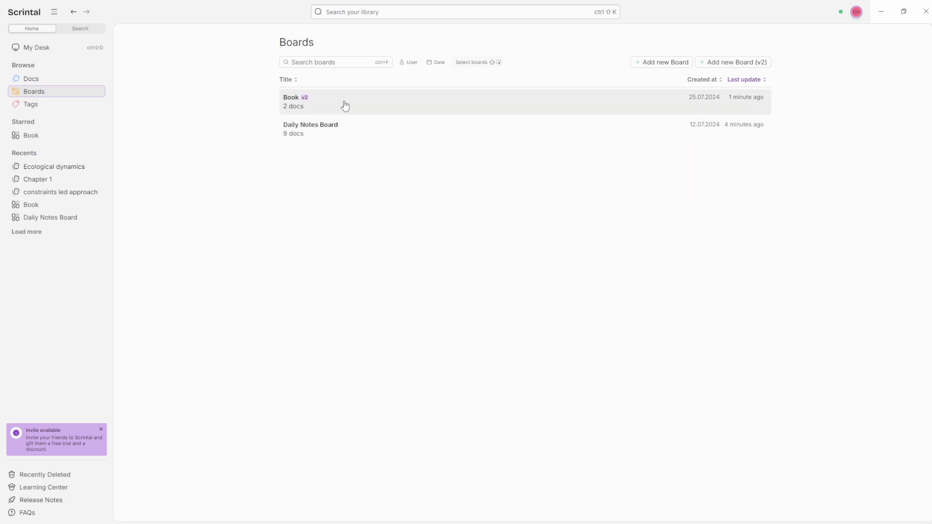
pyautogui.click(49, 80)
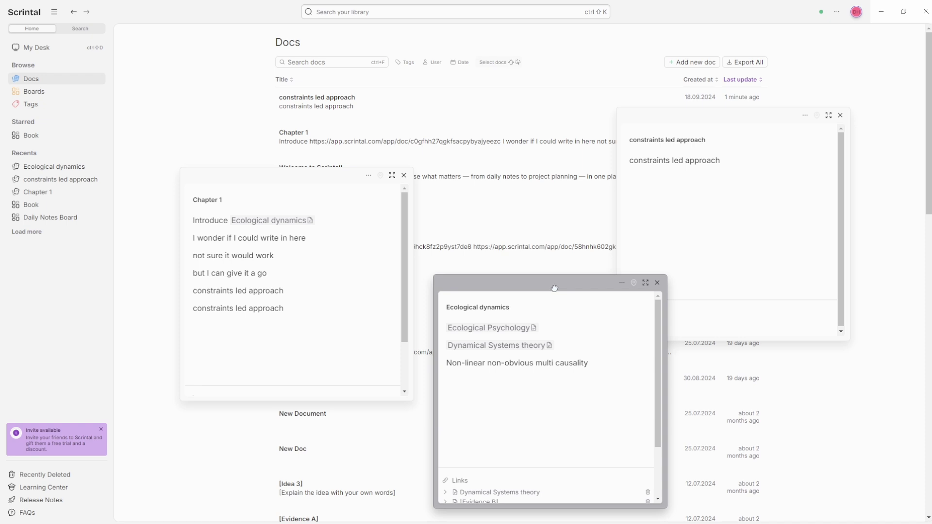
pyautogui.moveTo(555, 289); pyautogui.dragTo(597, 249)
pyautogui.moveTo(733, 115); pyautogui.dragTo(688, 59)
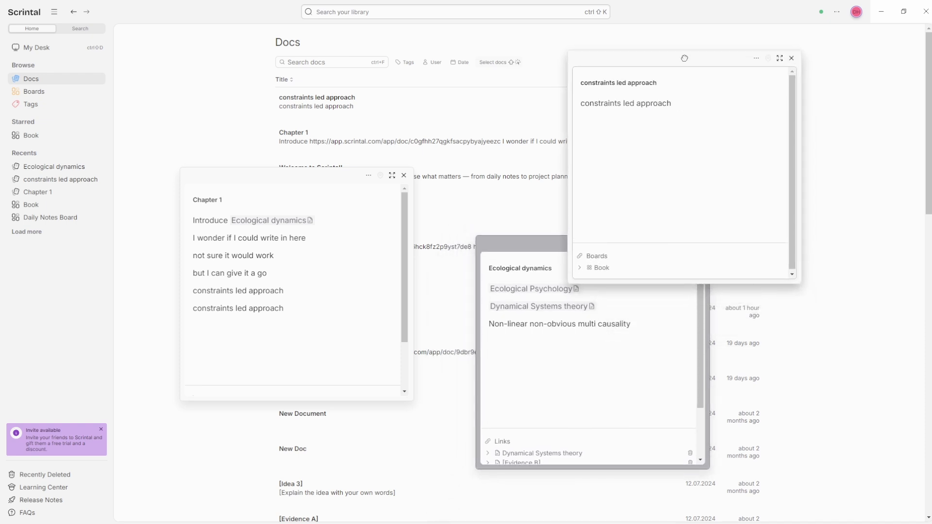
# Expand constraints led approach to full page and add the line 'typing more words'.
pyautogui.click(777, 57)
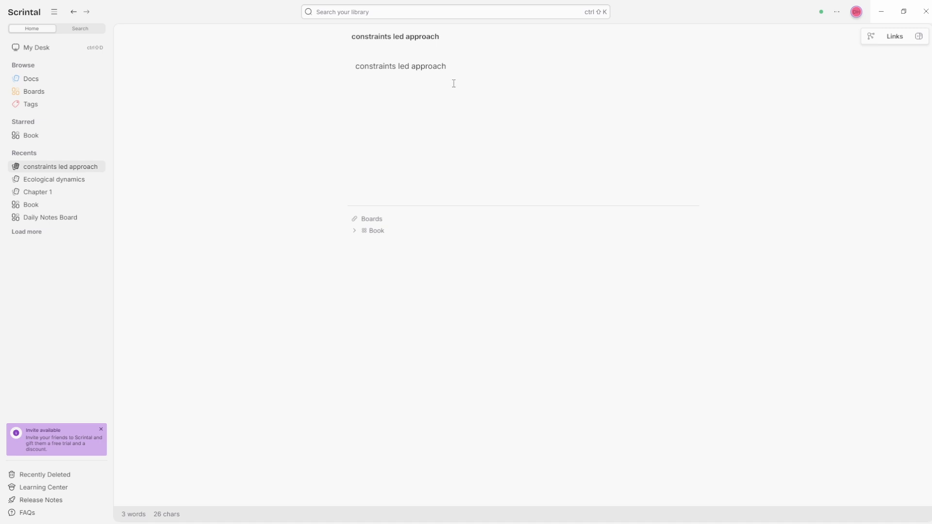
pyautogui.write('ng more words ')
pyautogui.write('/')
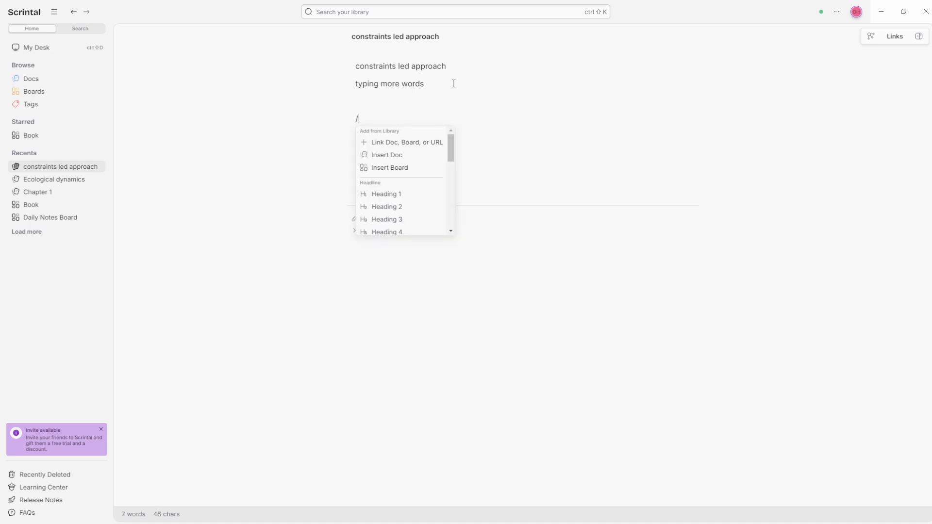
pyautogui.scroll(-1, 412, 190)
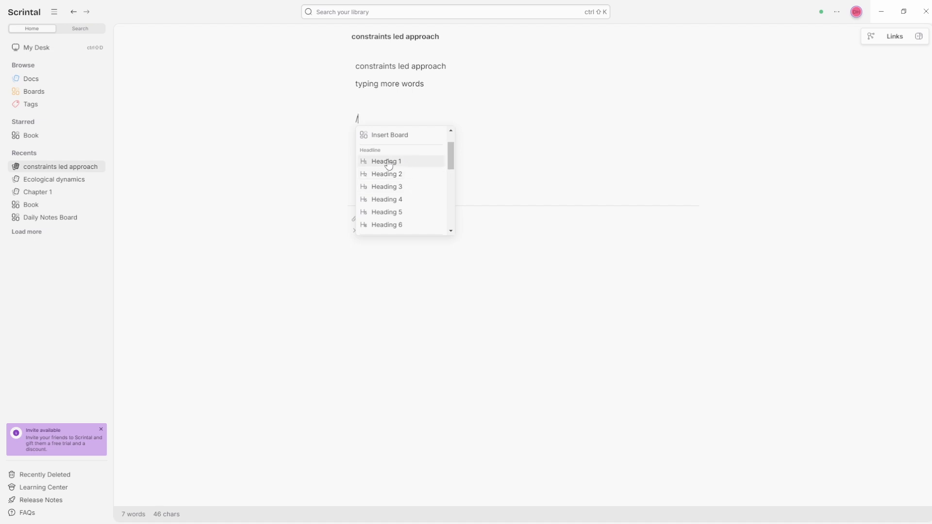
pyautogui.scroll(-1, 413, 168)
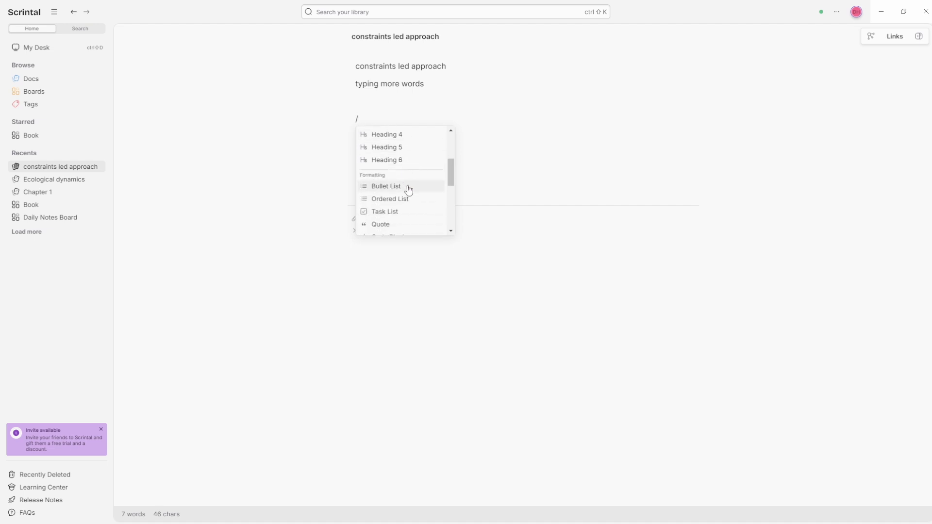
pyautogui.scroll(-1, 409, 198)
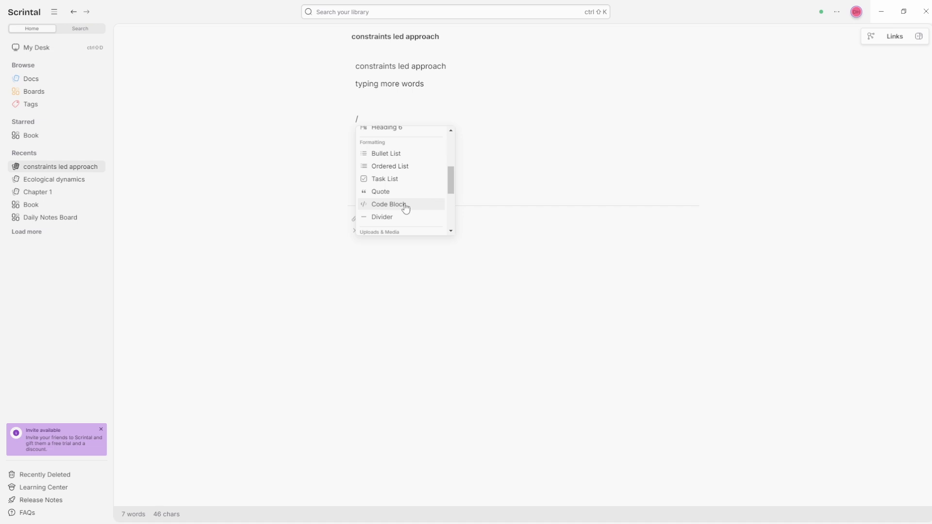
pyautogui.scroll(-3, 406, 206)
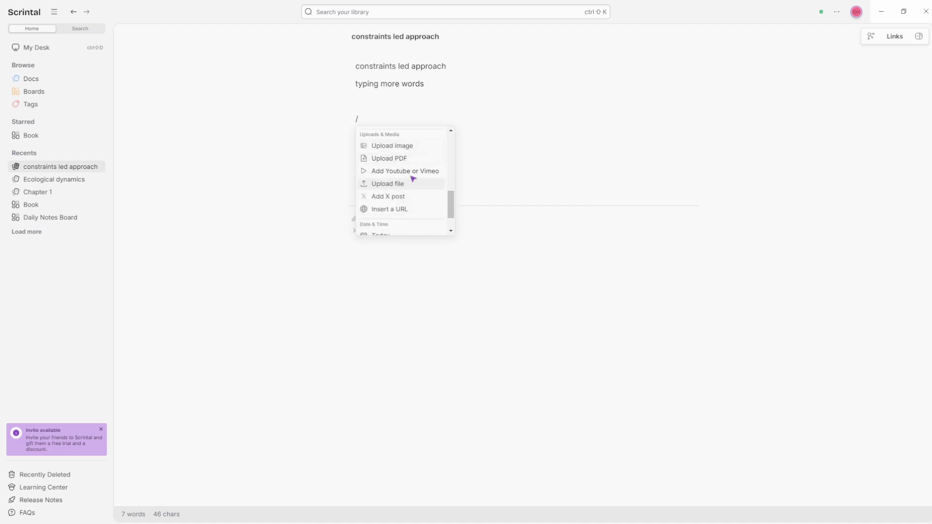
pyautogui.scroll(-1, 404, 202)
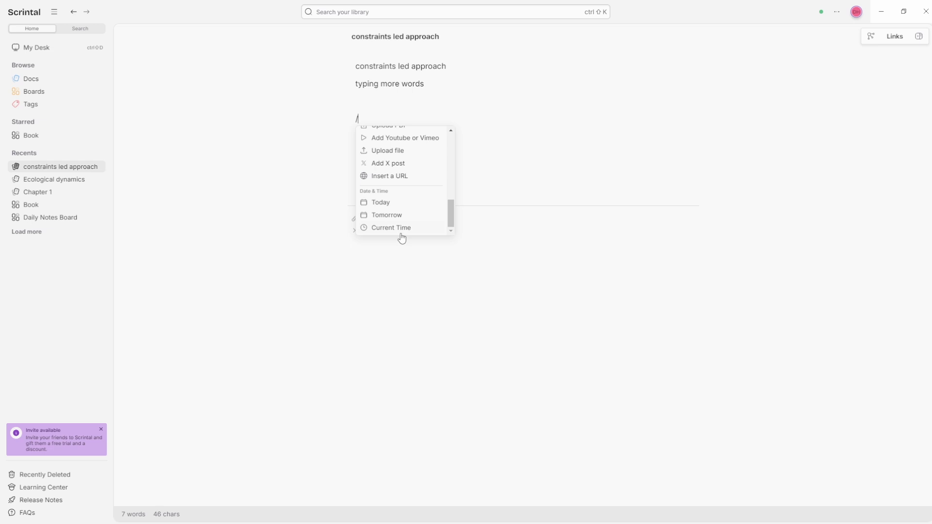
pyautogui.press('BackSpace')
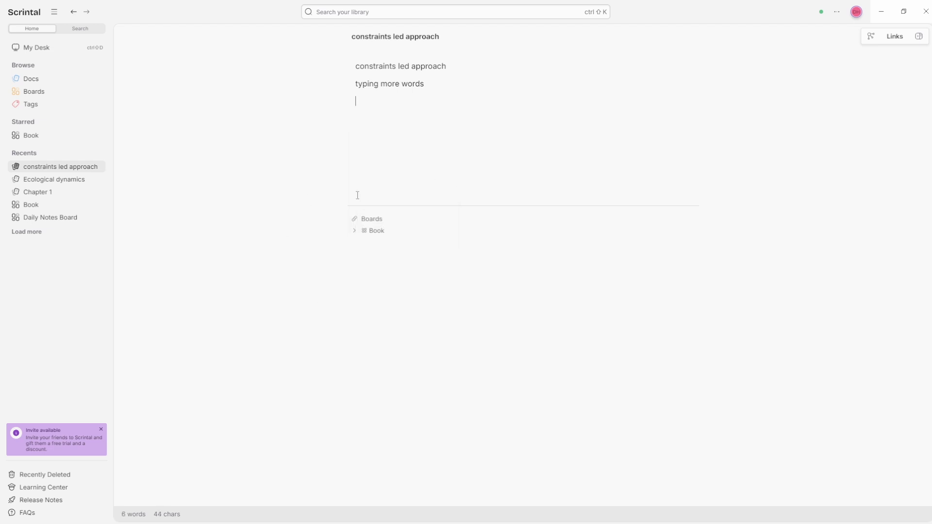
# Expand the Book board's doc list and place a Chapter 1 preview on the right.
pyautogui.click(354, 233)
pyautogui.click(393, 245)
pyautogui.moveTo(466, 156); pyautogui.dragTo(673, 54)
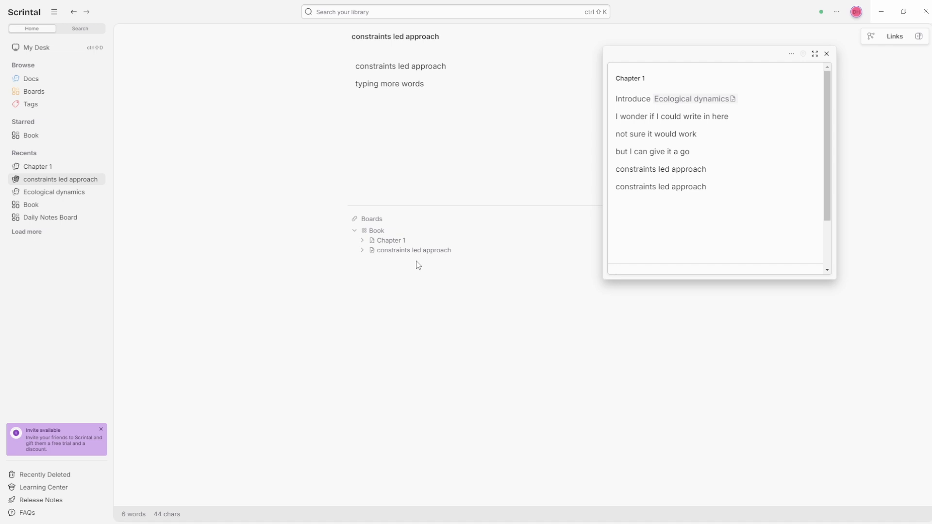
# End Chapter 1 with a '+con' link to the existing constraints led approach doc.
pyautogui.click(659, 204)
pyautogui.write('+')
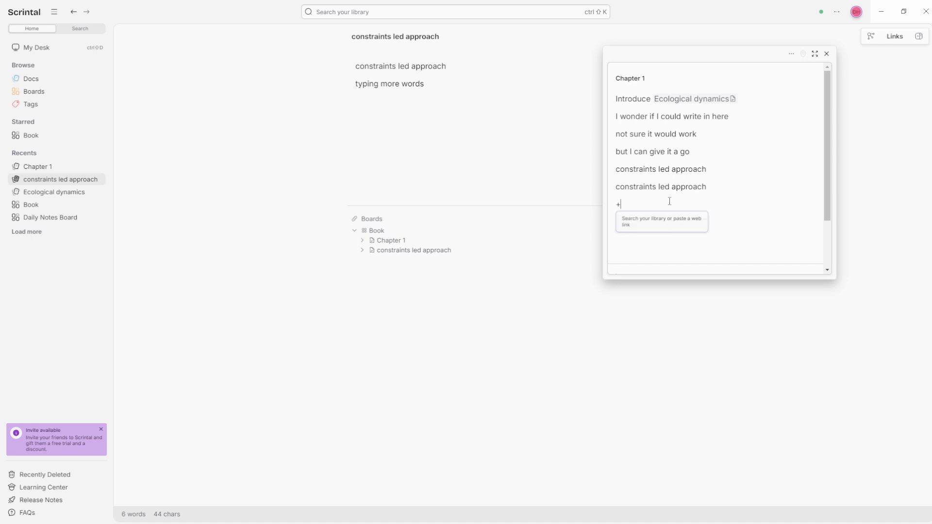
pyautogui.write('con')
pyautogui.press('Down')
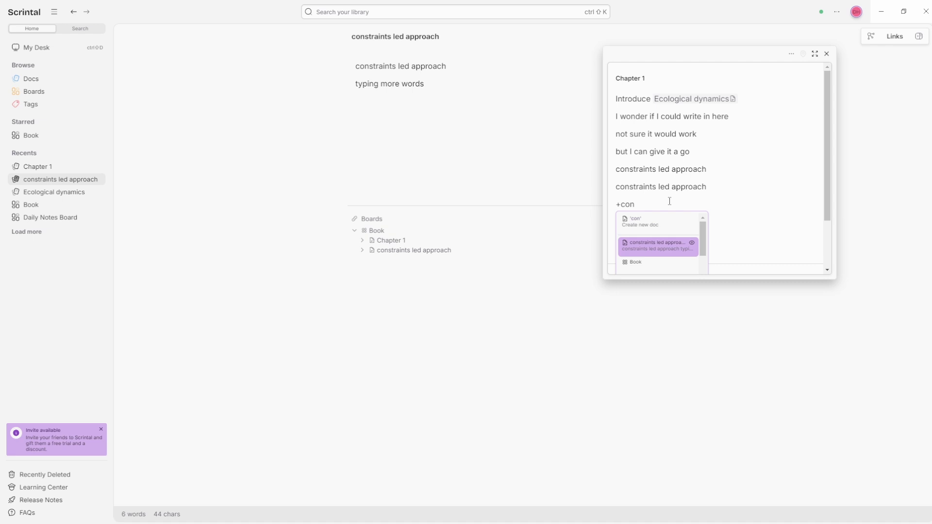
pyautogui.press('Return')
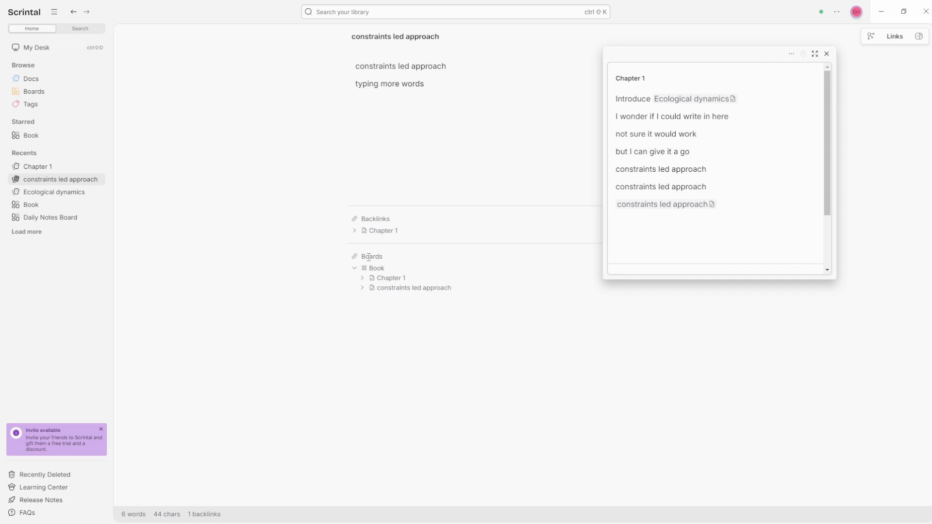
# Expand Chapter 1, then Ecological dynamics, in Backlinks to show Dynamical Systems theory, Ecological Psychology and [Evidence B].
pyautogui.click(354, 232)
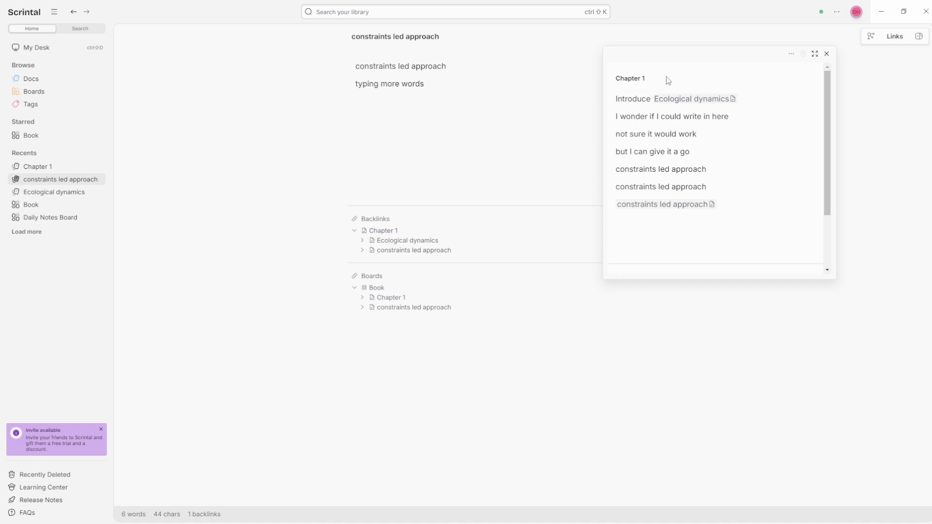
pyautogui.moveTo(677, 108)
pyautogui.click(362, 240)
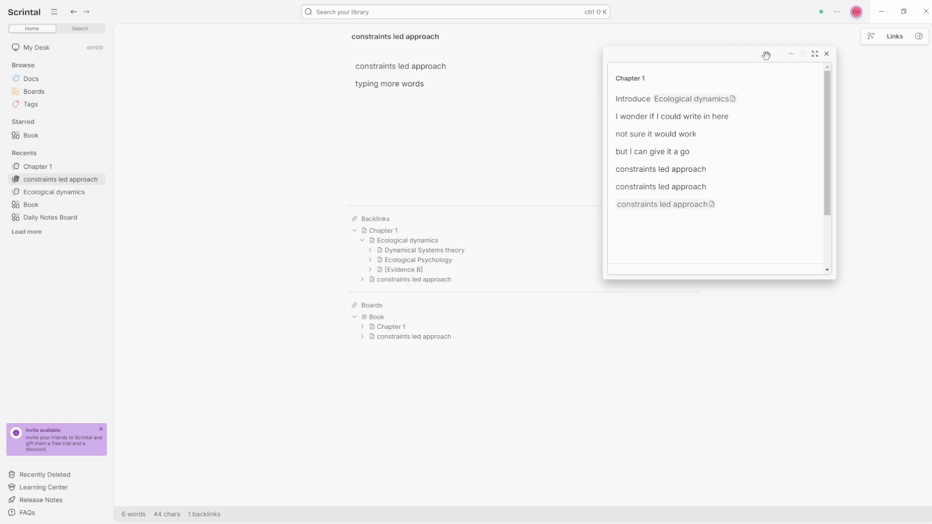
# Replace the Chapter 1 preview with an Ecological dynamics preview moved clear of the backlinks.
pyautogui.click(826, 55)
pyautogui.click(400, 240)
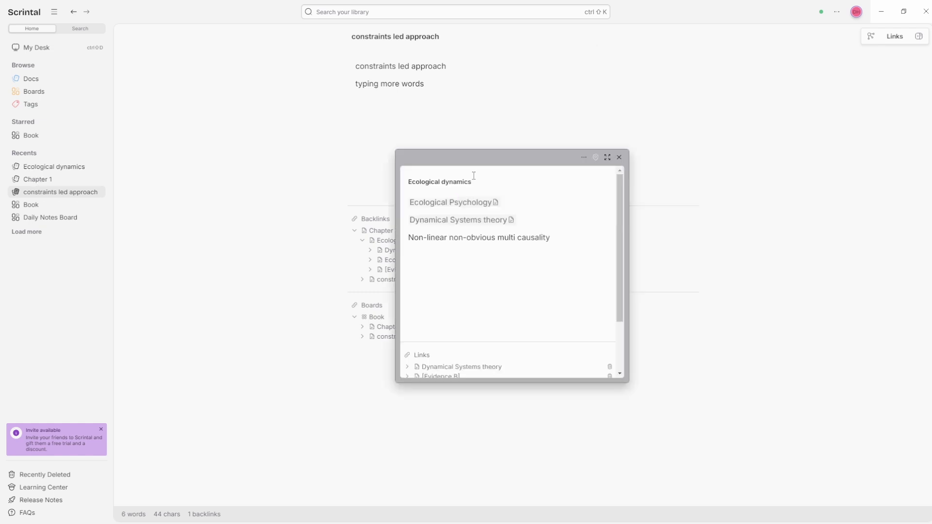
pyautogui.moveTo(487, 160); pyautogui.dragTo(712, 52)
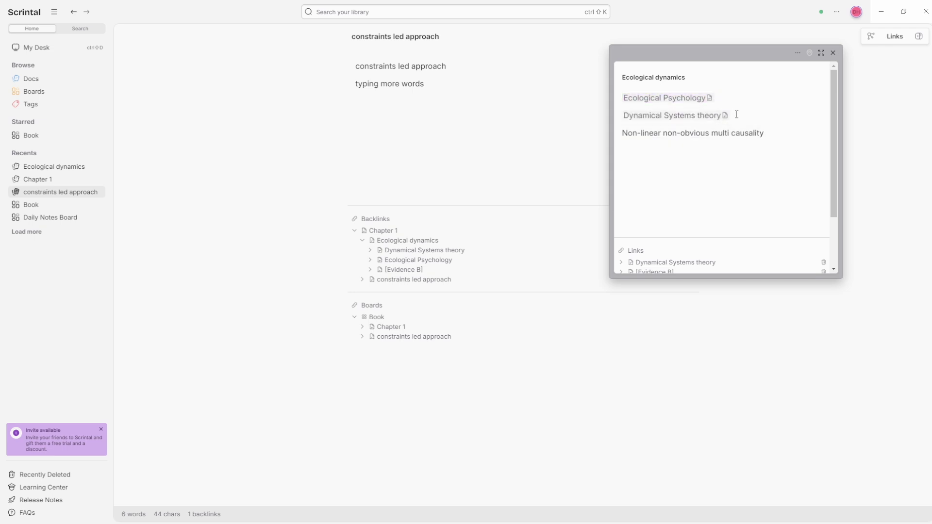
# Permanently delete the [Evidence B] entry from Ecological dynamics' Links list.
pyautogui.scroll(-2, 667, 175)
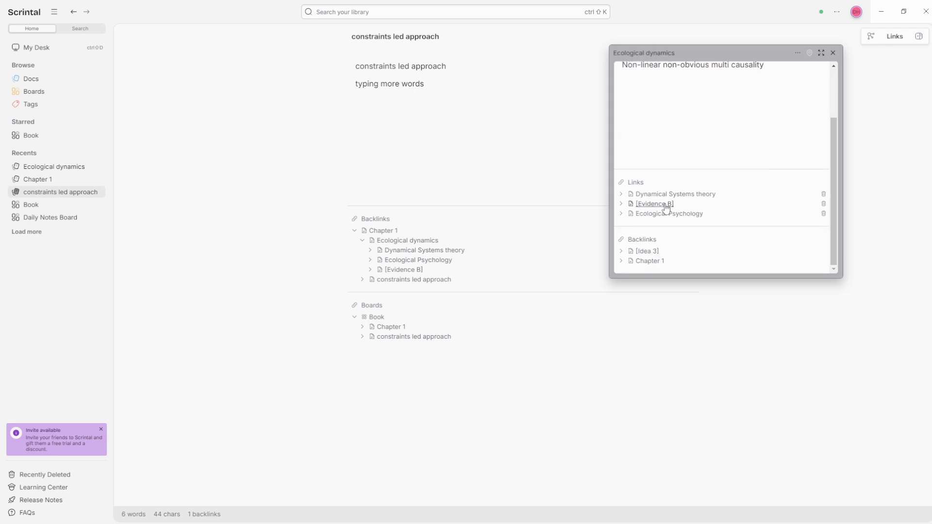
pyautogui.click(823, 206)
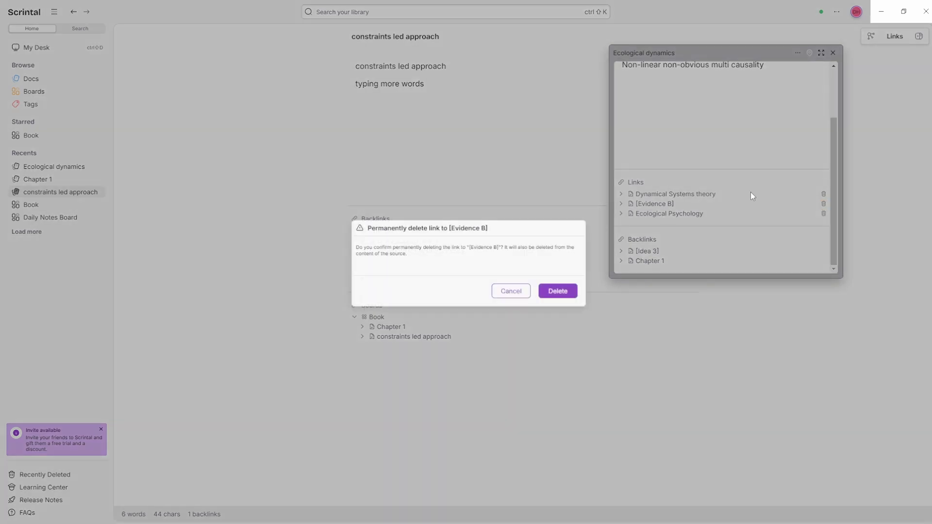
pyautogui.click(558, 292)
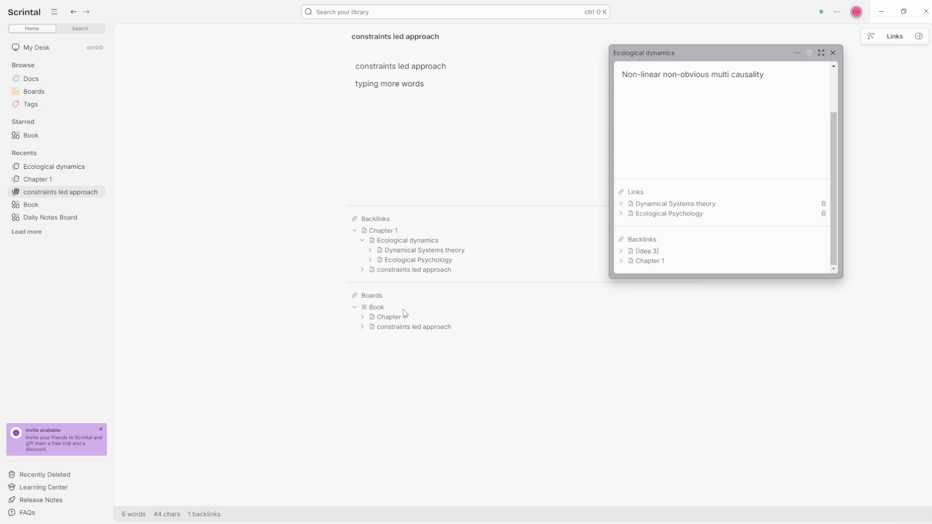
# Open the backlinked [Idea 3] doc, move its window aside, and open its [Title of reading] backlink.
pyautogui.click(647, 251)
pyautogui.moveTo(468, 50); pyautogui.dragTo(299, 67)
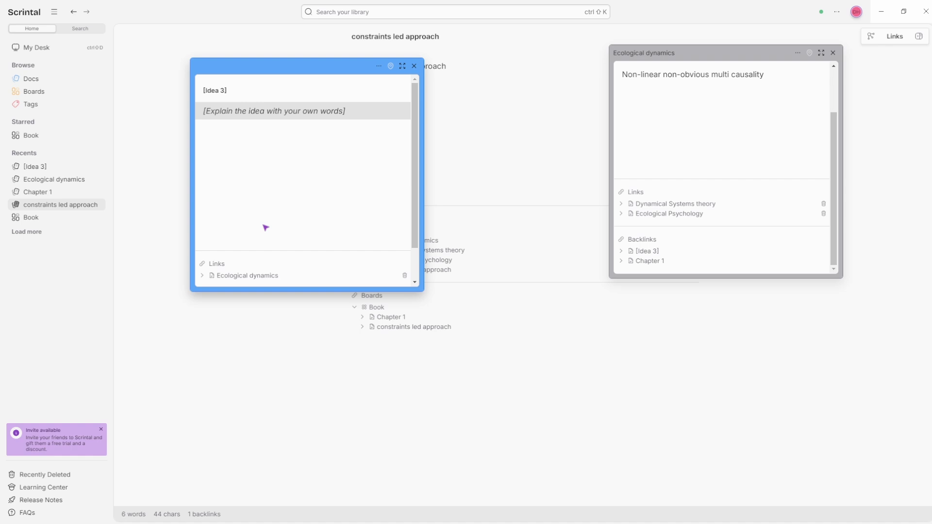
pyautogui.scroll(-2, 265, 227)
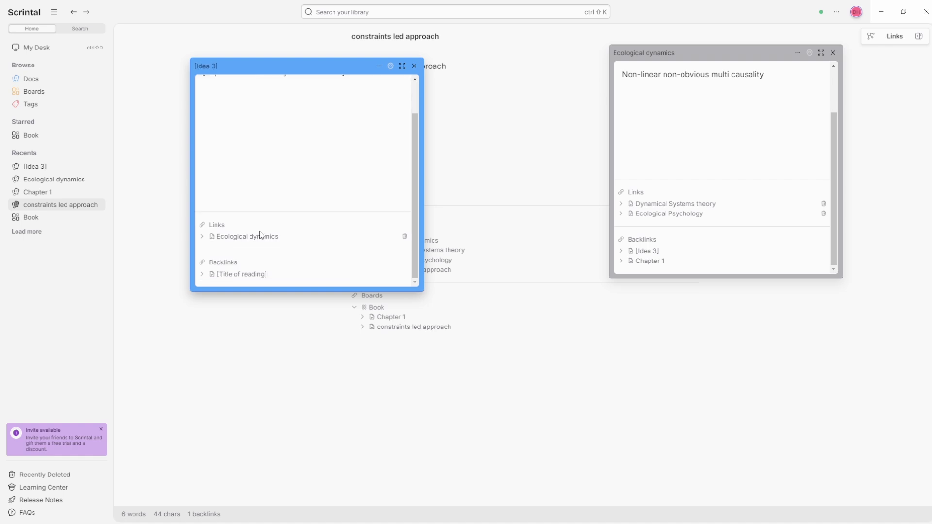
pyautogui.click(234, 277)
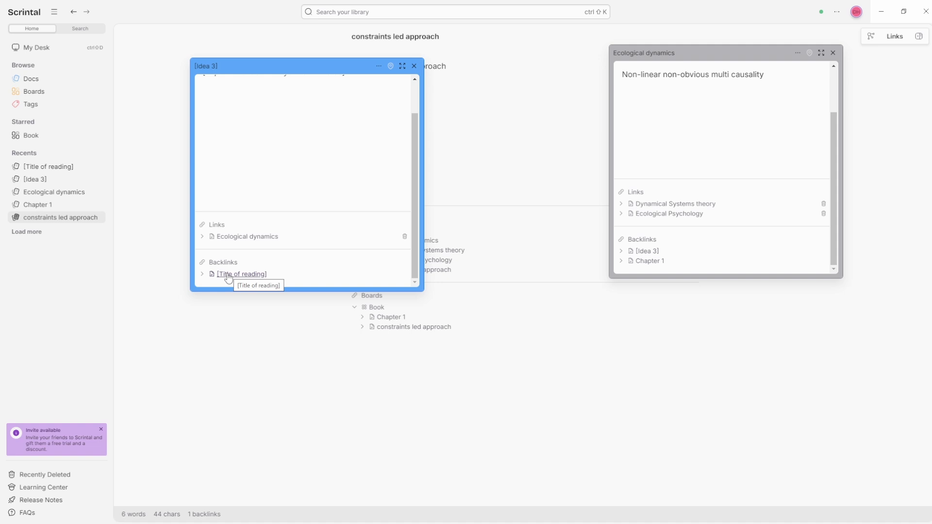
# Change the [Idea 3] doc's colour to light blue and return to the Book board.
pyautogui.click(379, 66)
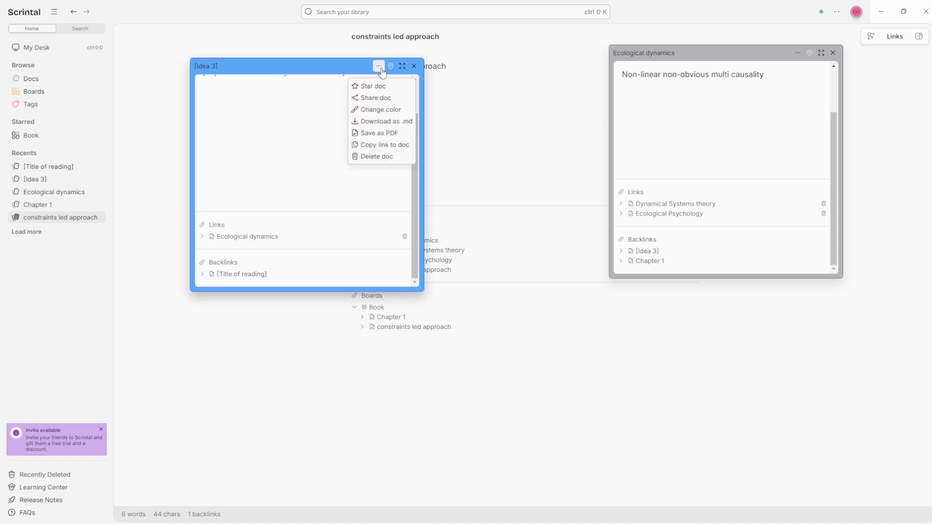
pyautogui.click(381, 110)
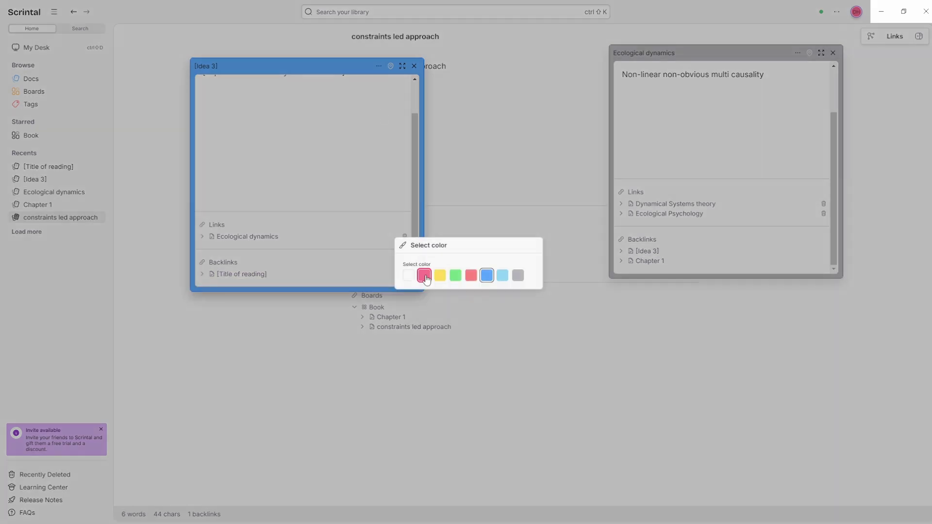
pyautogui.click(502, 275)
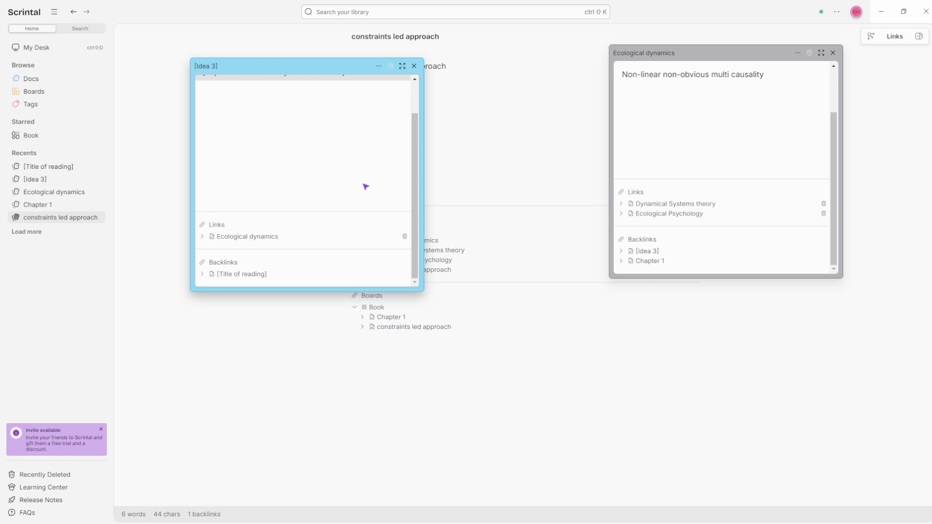
pyautogui.click(30, 136)
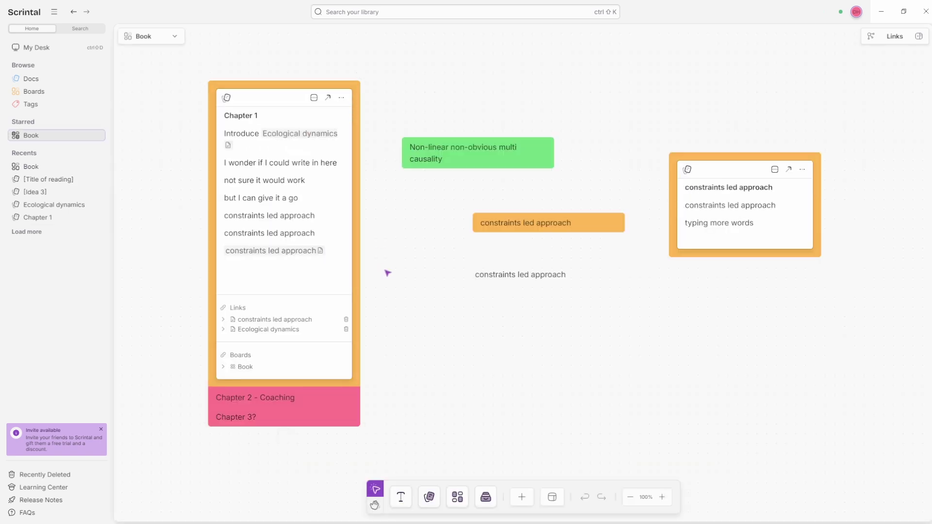
# Add a text block near the board centre containing a link to the [Idea 3] doc.
pyautogui.moveTo(550, 210); pyautogui.dragTo(490, 336)
pyautogui.doubleClick(456, 254)
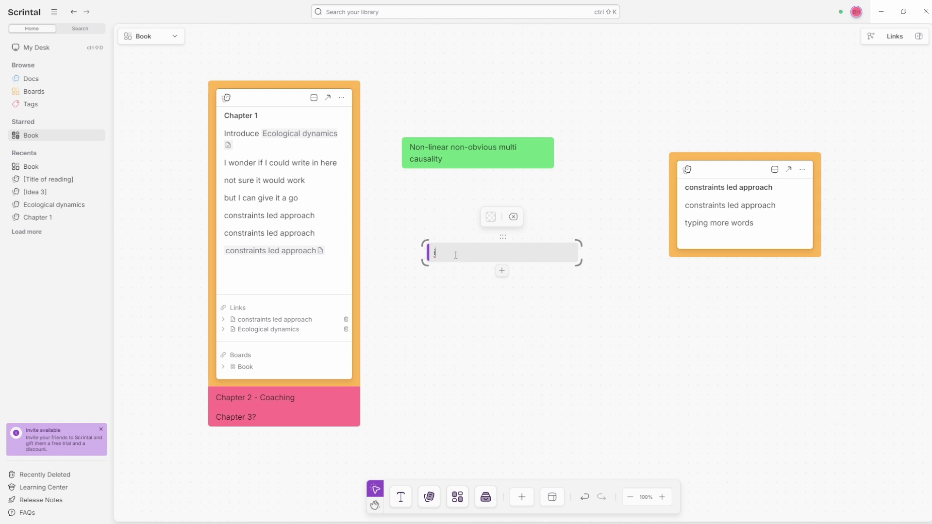
pyautogui.write('/')
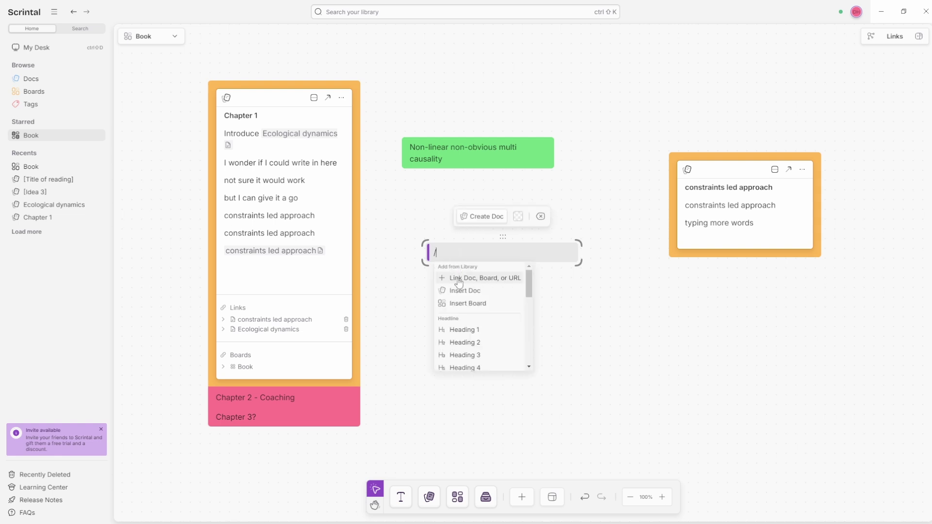
pyautogui.click(458, 279)
pyautogui.write('idea')
pyautogui.click(462, 296)
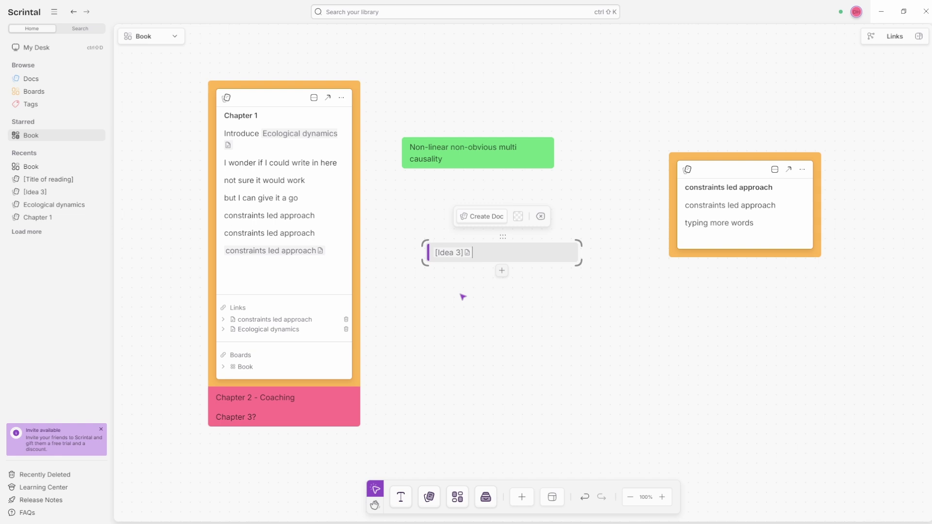
# Open the [Idea 3] link as a floating window positioned lower right of centre.
pyautogui.click(451, 254)
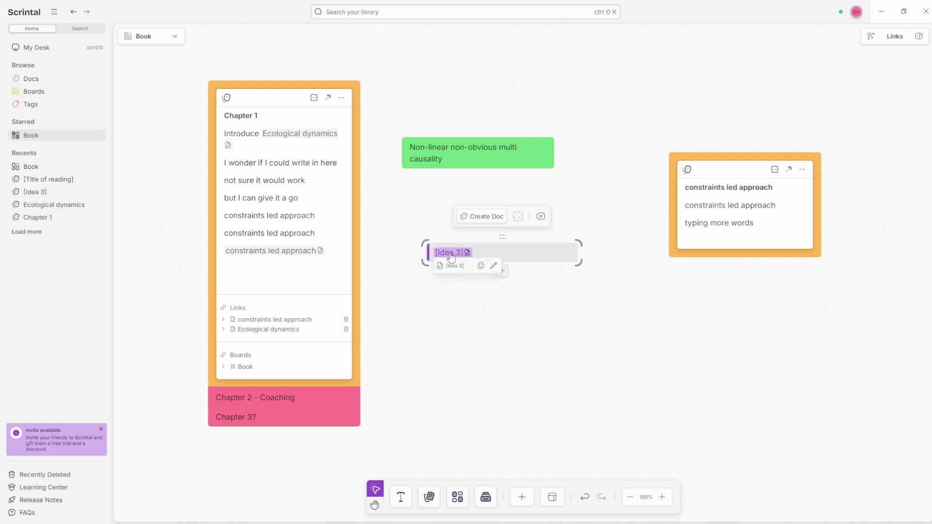
pyautogui.click(436, 230)
pyautogui.click(451, 259)
pyautogui.click(450, 254)
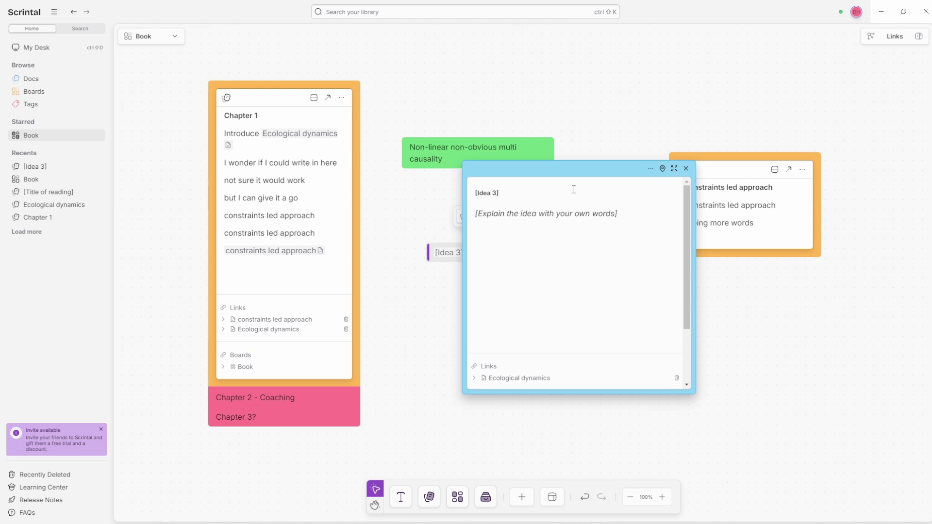
pyautogui.click(662, 168)
pyautogui.click(485, 217)
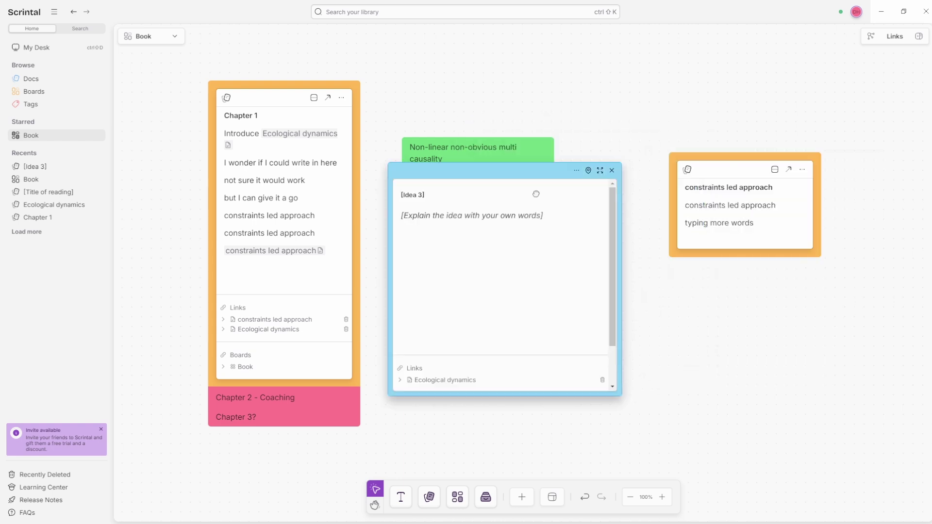
pyautogui.moveTo(533, 168); pyautogui.dragTo(554, 197)
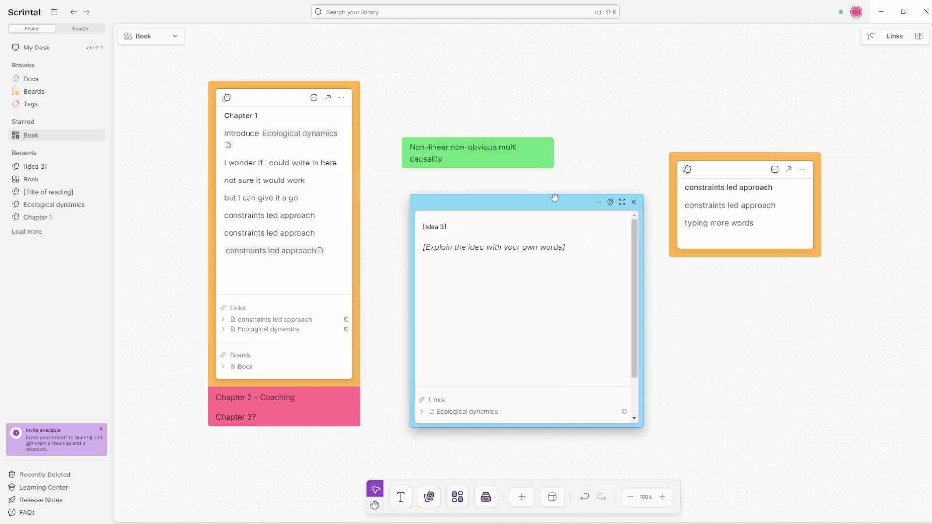
# Pin [Idea 3] as a card above constraints led approach and review which docs the Book board contains.
pyautogui.click(610, 203)
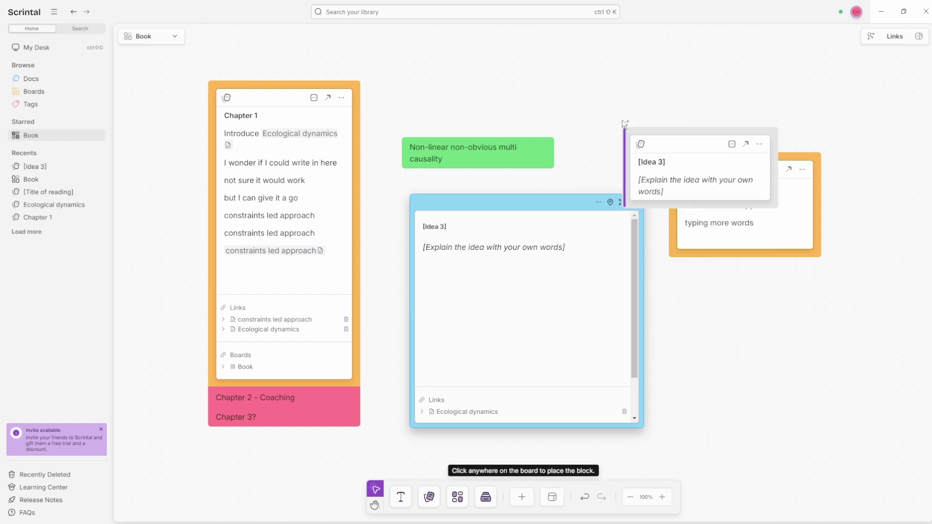
pyautogui.click(572, 65)
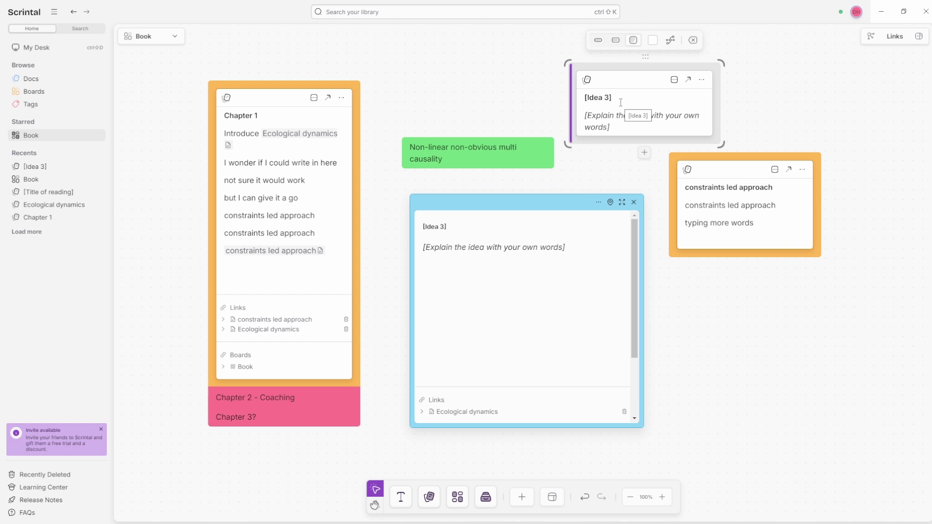
pyautogui.scroll(-2, 488, 376)
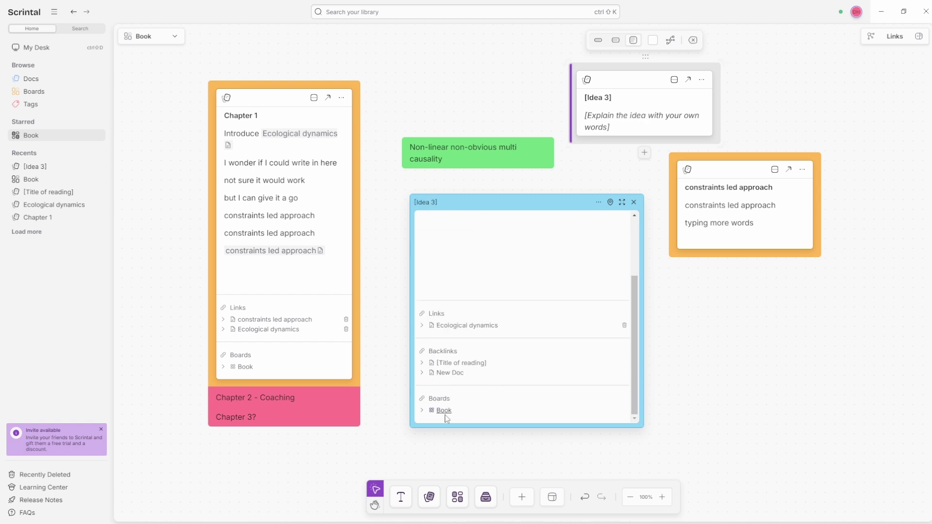
pyautogui.click(421, 413)
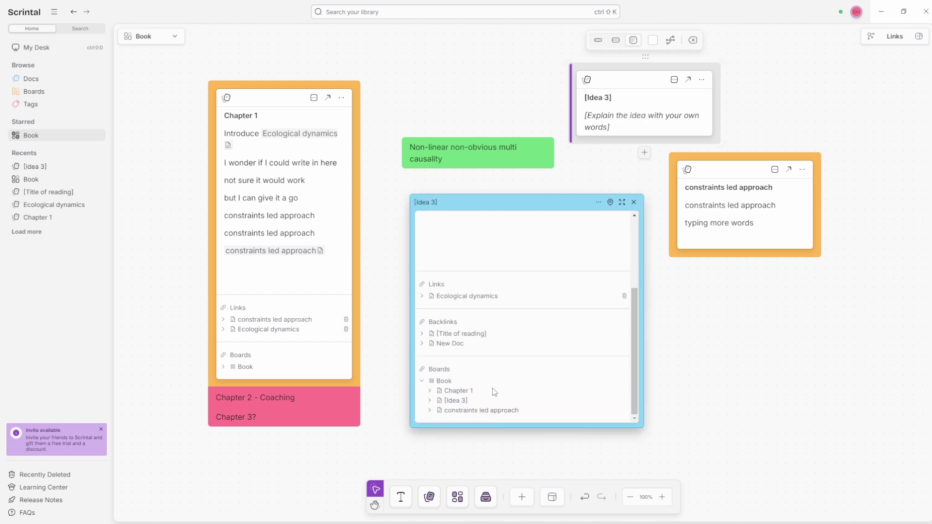
pyautogui.scroll(5, 485, 349)
pyautogui.click(634, 202)
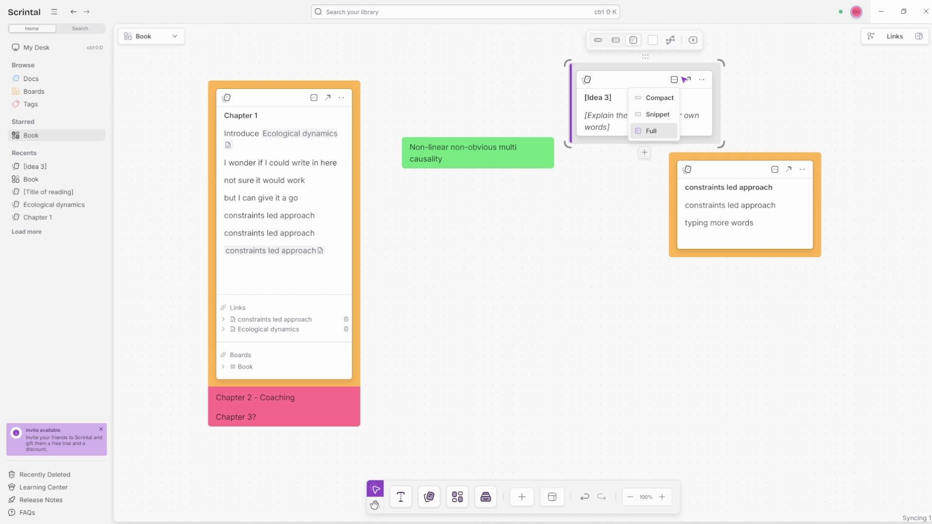
# Cycle the Idea 3 card through compact, snippet and full views, toggling its links sections.
pyautogui.click(600, 44)
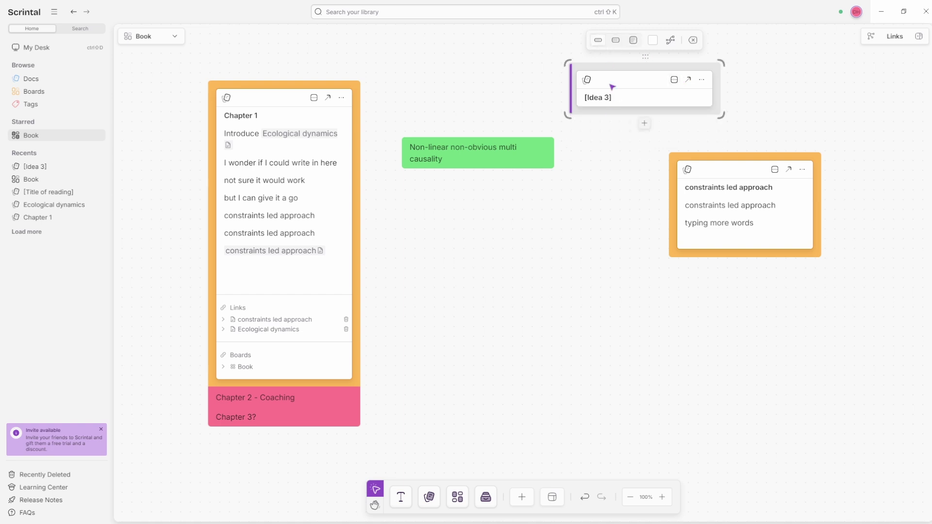
pyautogui.click(616, 45)
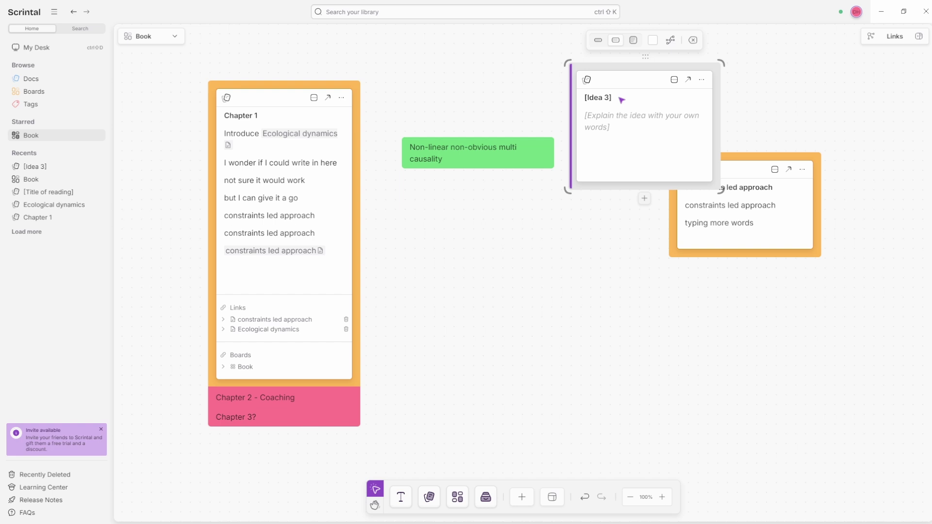
pyautogui.click(634, 43)
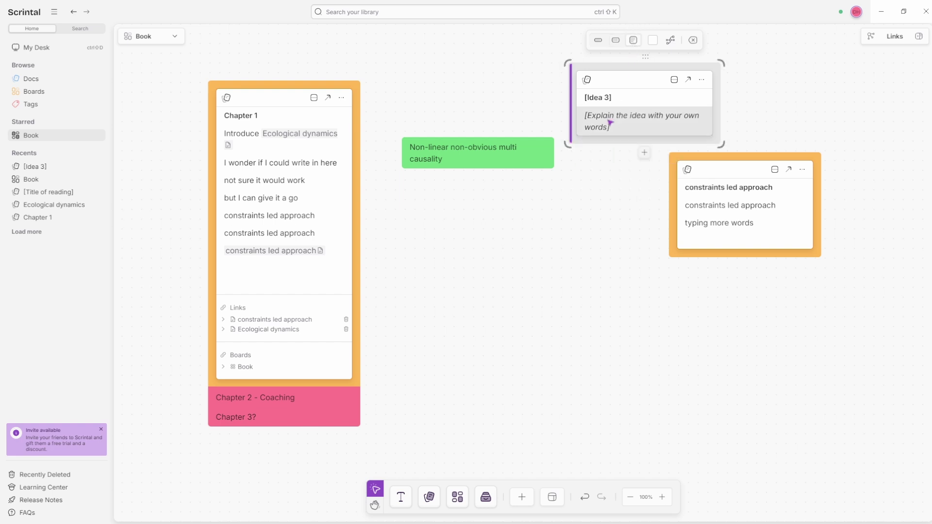
pyautogui.click(671, 42)
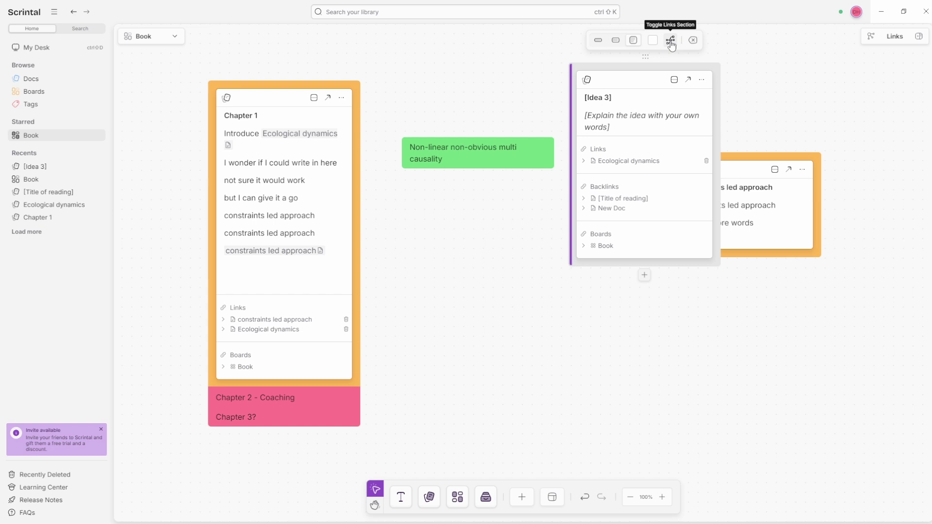
pyautogui.click(671, 42)
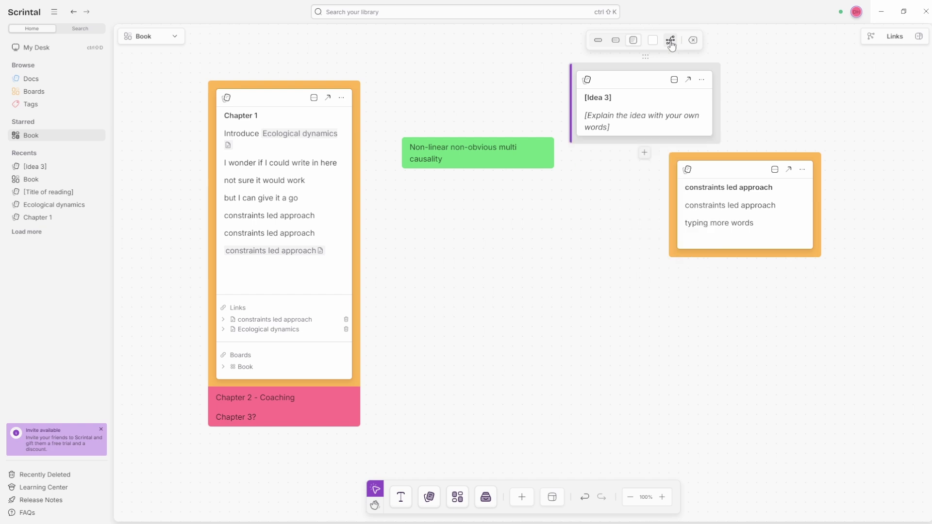
# Open Idea 3 in the side panel, close it, then delete the card from the board.
pyautogui.click(687, 79)
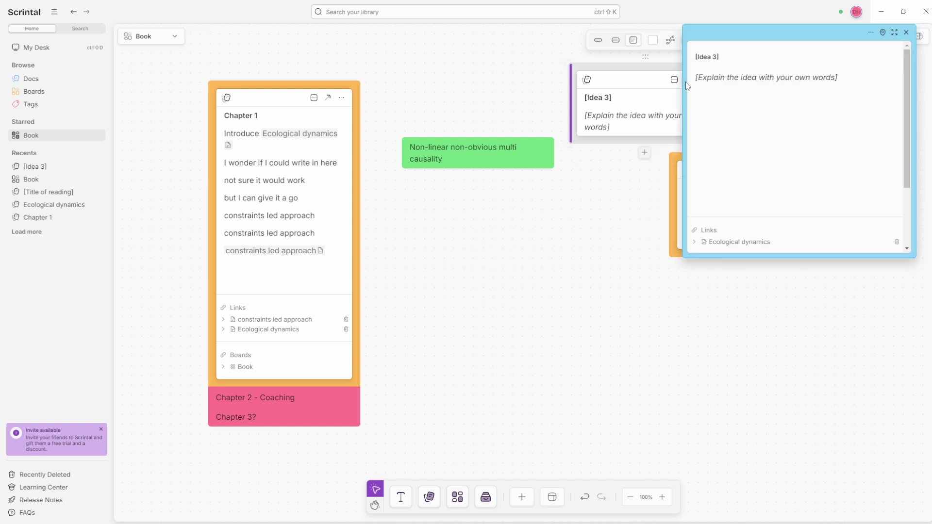
pyautogui.click(906, 33)
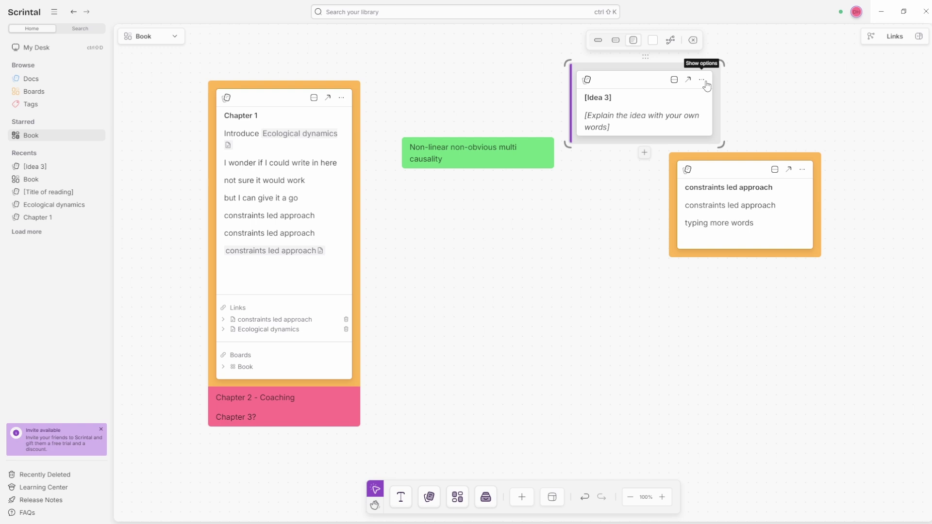
pyautogui.click(701, 79)
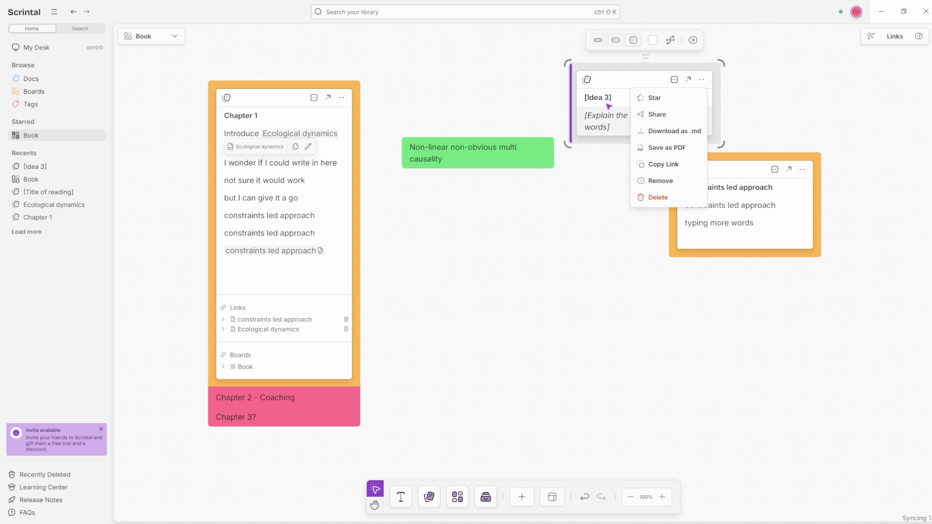
pyautogui.click(654, 197)
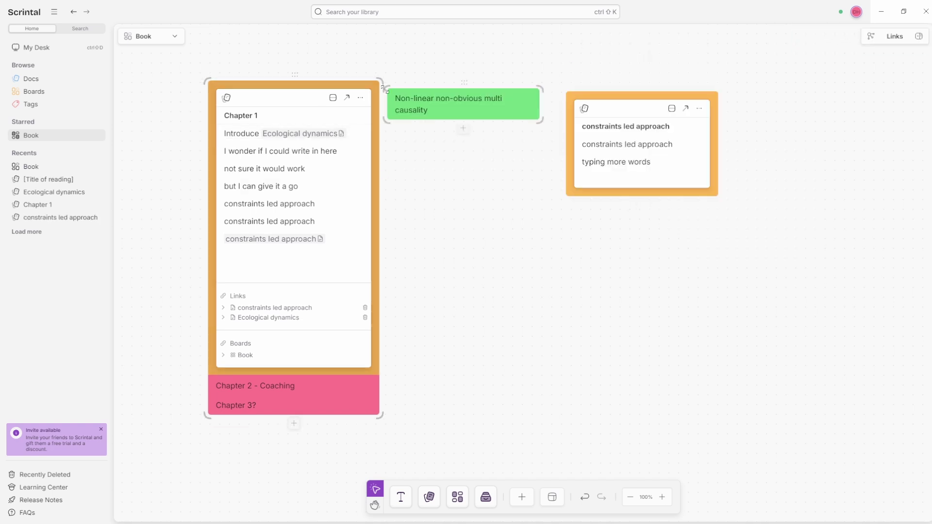
# Move the Chapter 1 stack left, widen it, and paste a passage after 'I wonder if I could write in here'.
pyautogui.moveTo(295, 74); pyautogui.dragTo(225, 69)
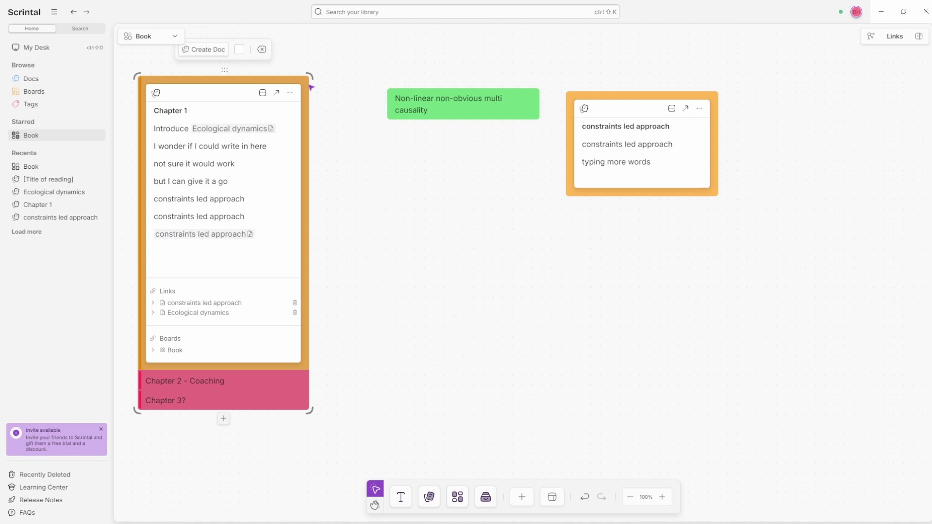
pyautogui.moveTo(310, 77); pyautogui.dragTo(383, 76)
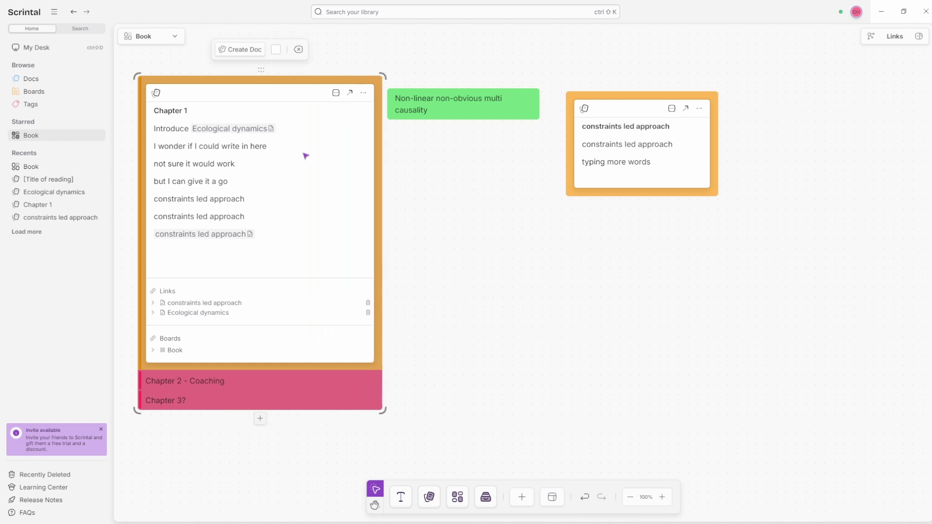
pyautogui.click(278, 148)
pyautogui.write('. Probably lots of things that would be important enough to be included but also lots of tut...')
pyautogui.moveTo(270, 146); pyautogui.dragTo(291, 173)
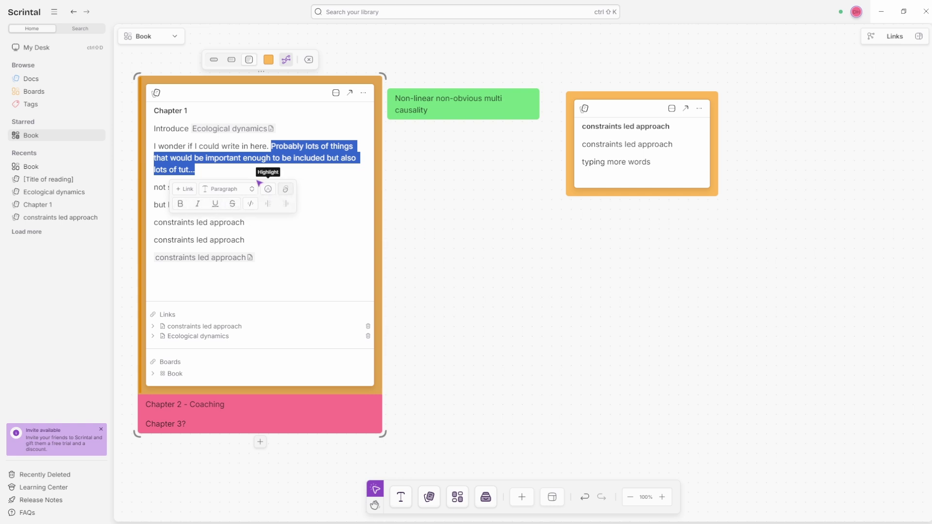
pyautogui.click(240, 173)
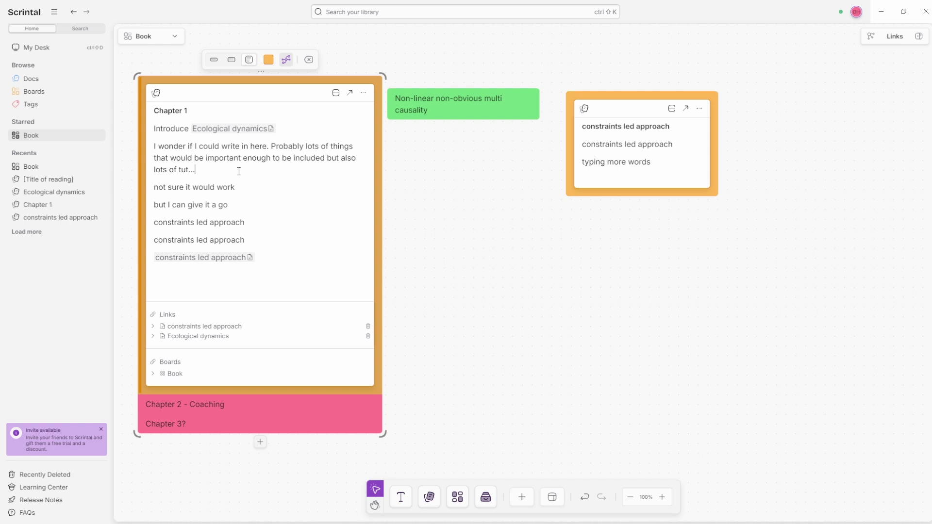
pyautogui.click(276, 151)
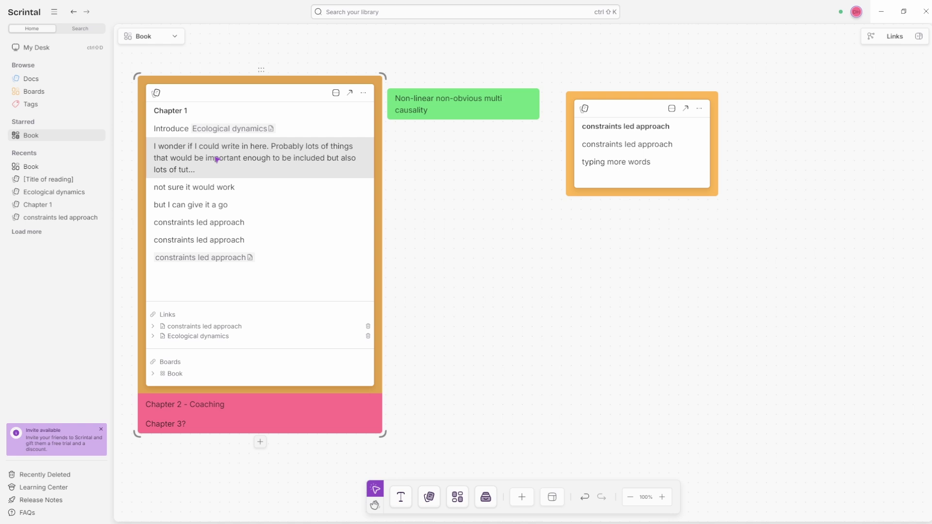
# Drag the 'I wonder…' paragraph into constraints led approach and onto the board, then shift that card right.
pyautogui.moveTo(260, 164); pyautogui.dragTo(623, 172)
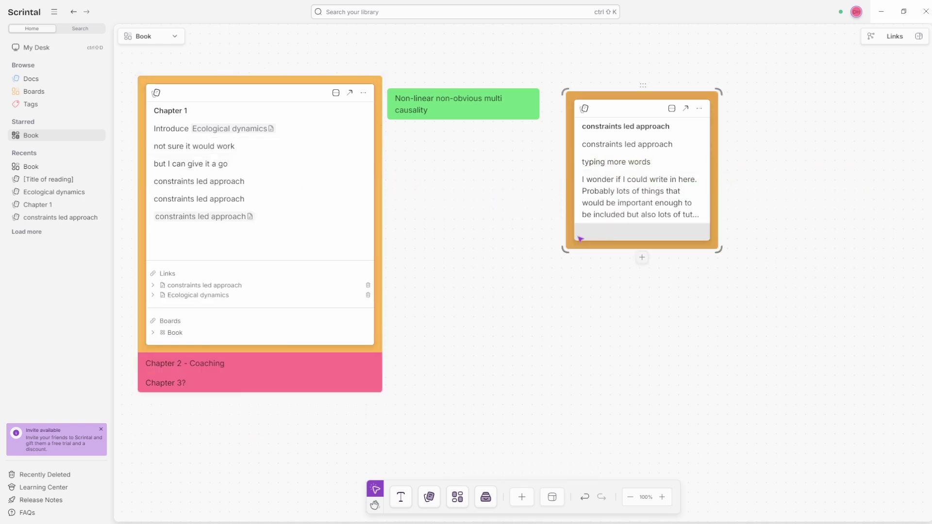
pyautogui.moveTo(580, 239); pyautogui.dragTo(223, 153)
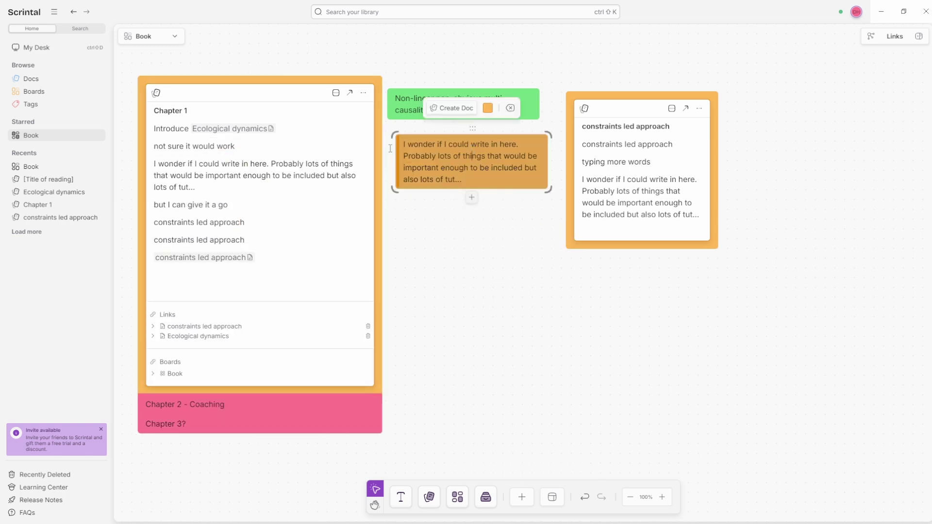
pyautogui.click(651, 199)
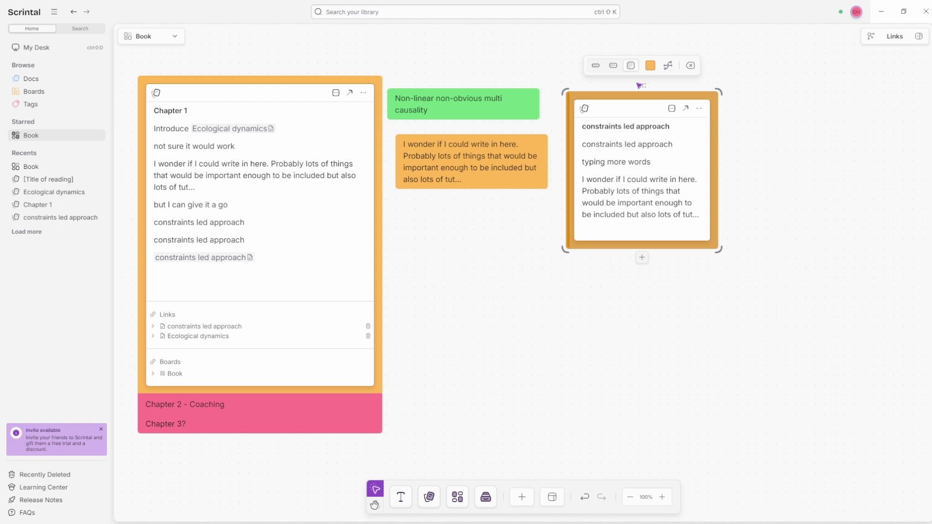
pyautogui.moveTo(642, 85); pyautogui.dragTo(711, 88)
pyautogui.click(690, 185)
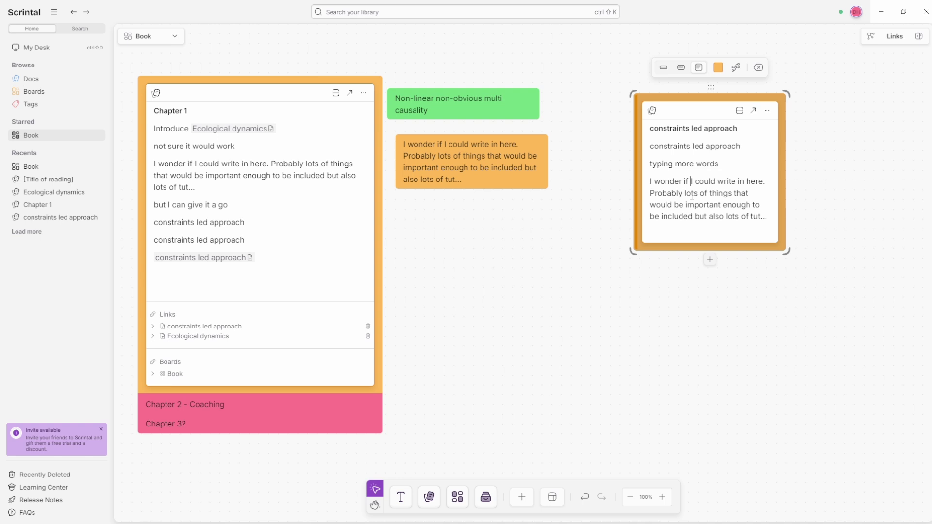
pyautogui.click(490, 157)
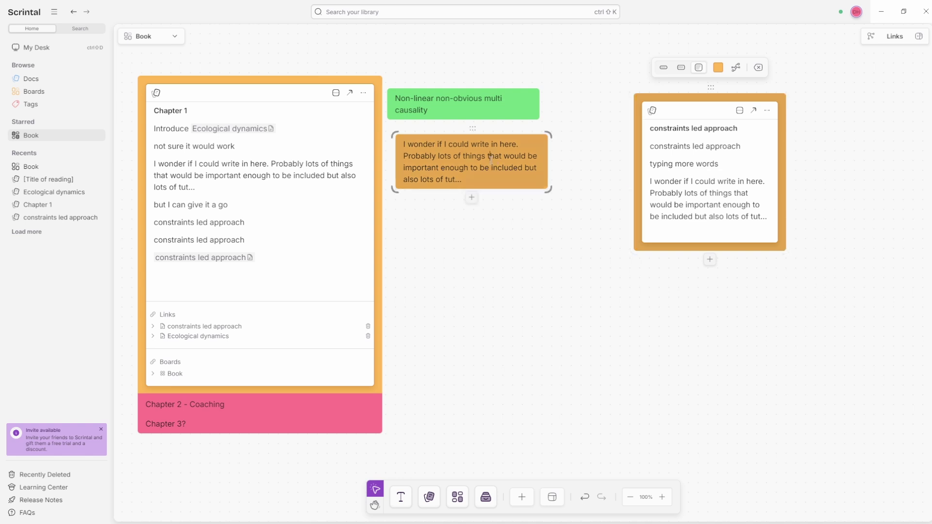
pyautogui.click(670, 201)
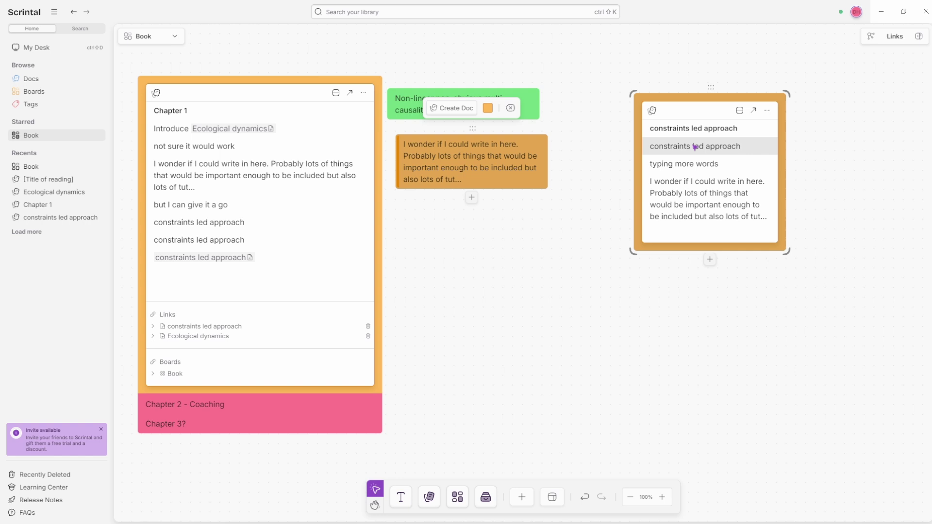
# Pull the important quote block out of constraints led approach onto the board as a note.
pyautogui.hotkey('ctrl', 'z')
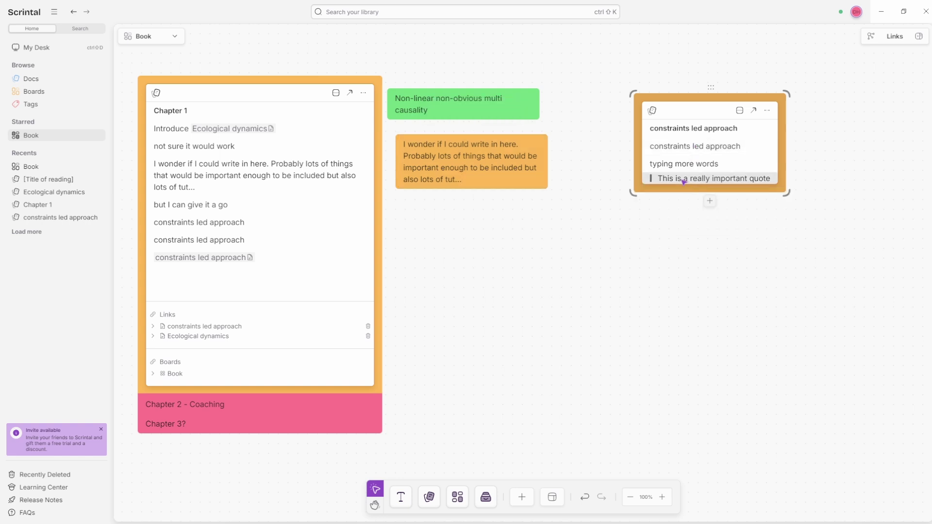
pyautogui.moveTo(684, 182); pyautogui.dragTo(228, 274)
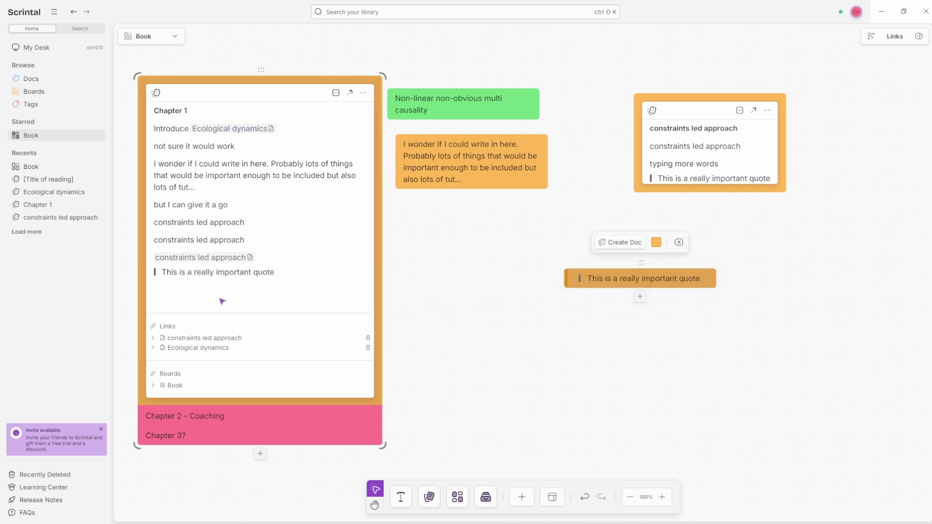
pyautogui.click(286, 276)
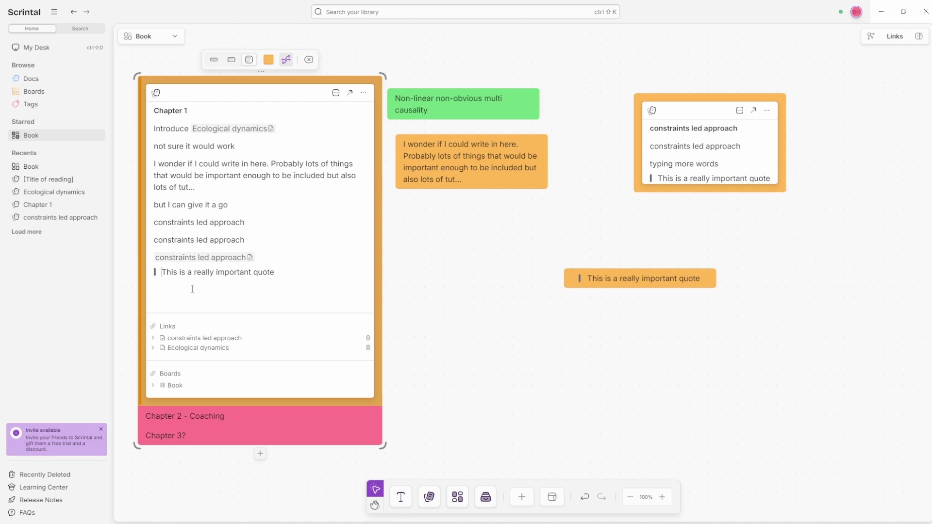
# Make Chapter 1's last line plain 'This is really important' followed by a constraints led approach link.
pyautogui.press('BackSpace')
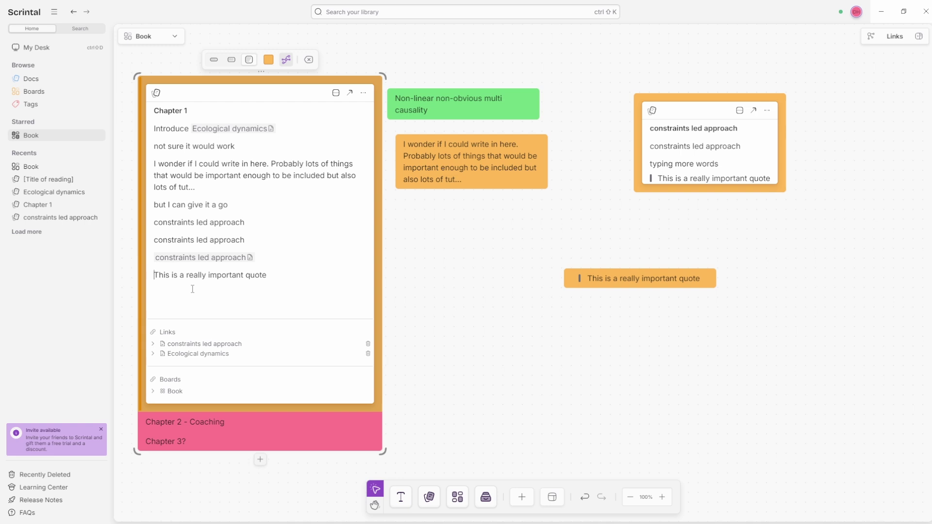
pyautogui.hotkey('ctrl', 'z')
pyautogui.press('BackSpace')
pyautogui.write('+con')
pyautogui.press('Return')
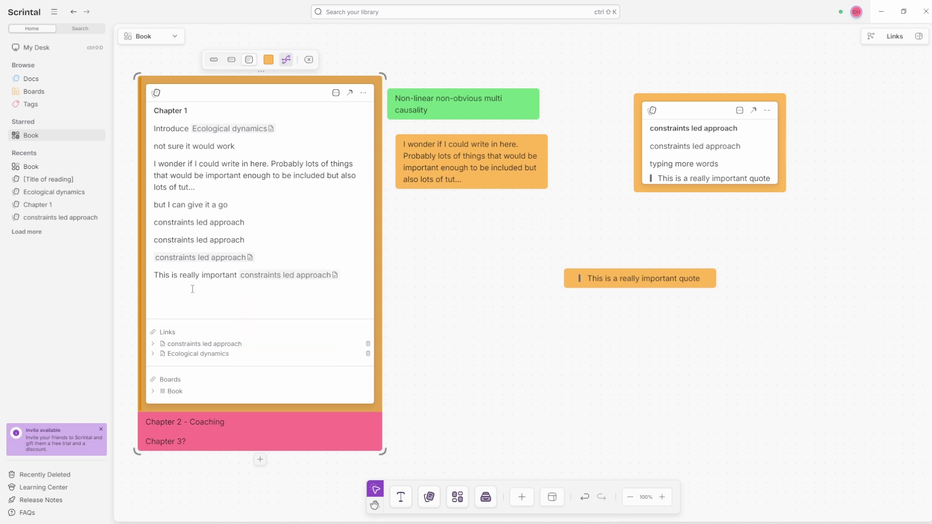
pyautogui.moveTo(293, 280)
# Drag the 'This is a really important quote' note to the board's top, above the green causality note.
pyautogui.click(730, 182)
pyautogui.moveTo(159, 275); pyautogui.dragTo(222, 275)
pyautogui.click(549, 288)
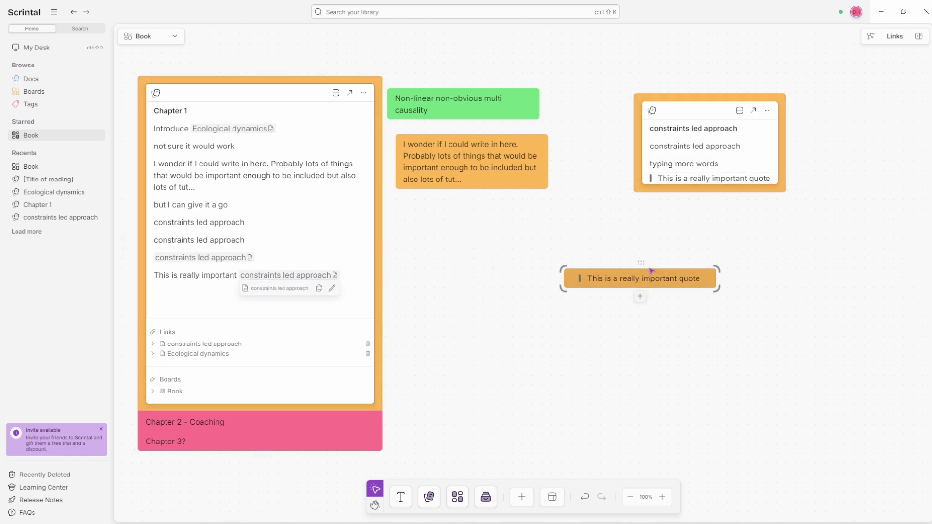
pyautogui.moveTo(629, 246); pyautogui.dragTo(525, 53)
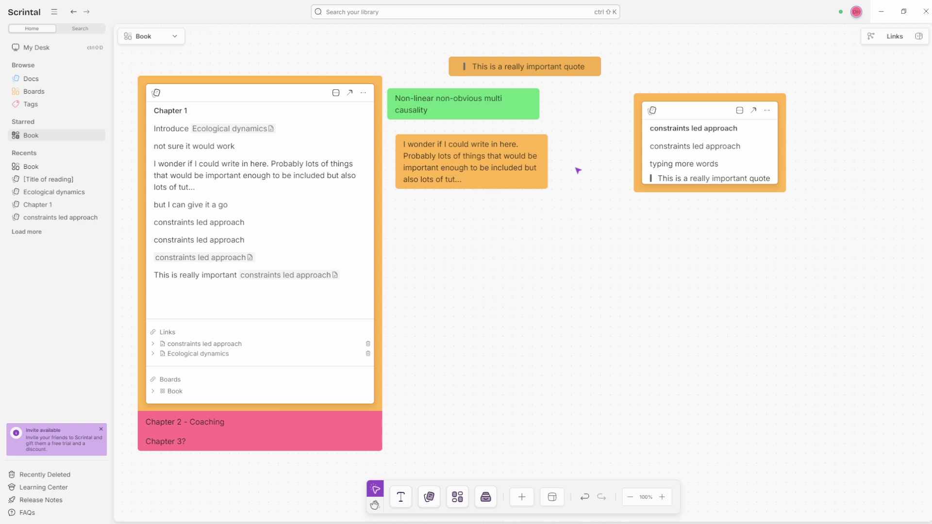